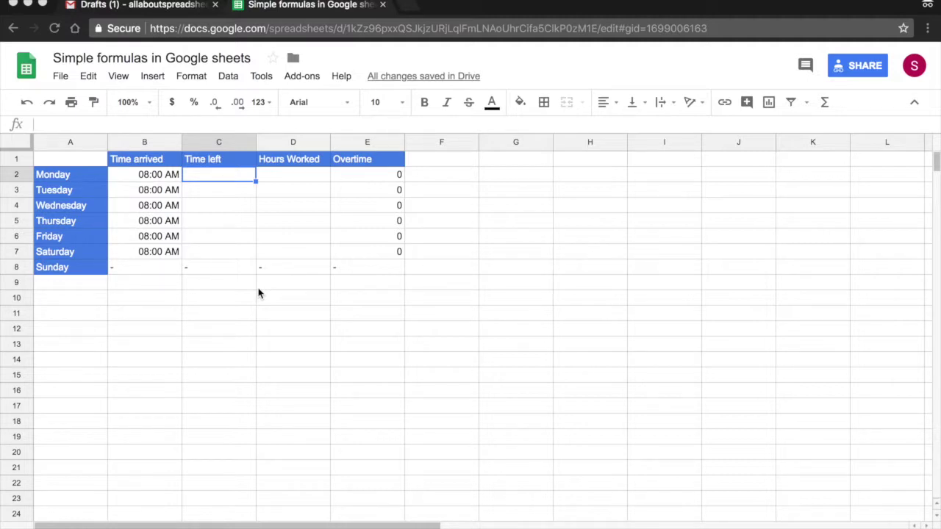
Look over the day, Time arrived and Time left columns and Monday's arrival time
click(67, 142)
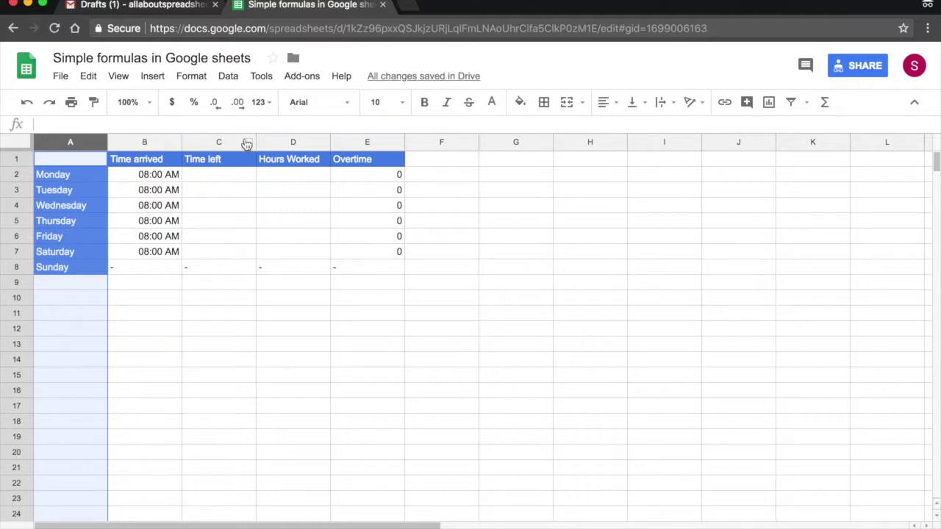
click(155, 142)
click(218, 141)
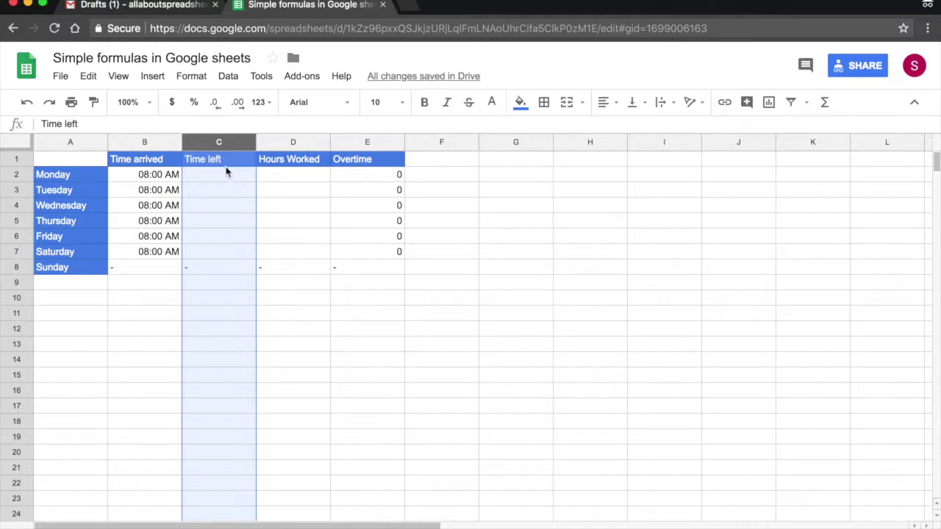
click(150, 174)
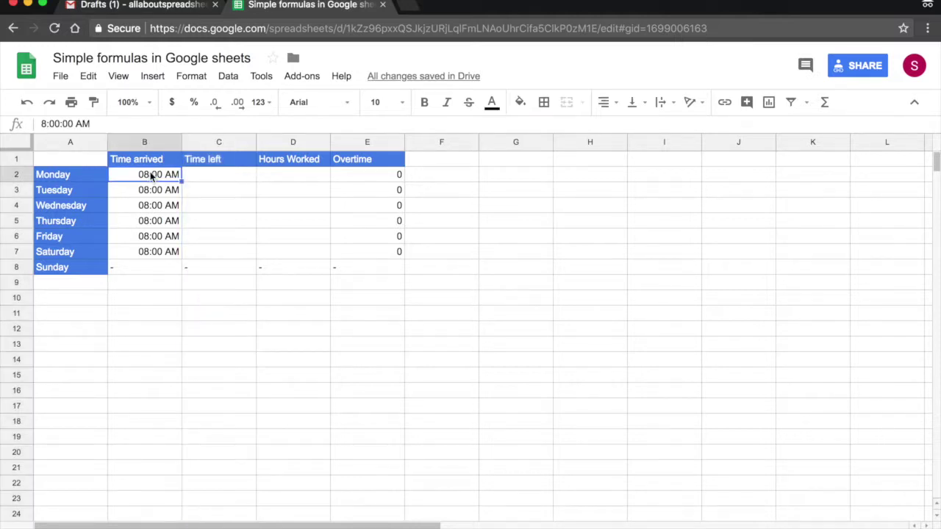
Enter leaving times 9pm, 10pm, 9pm, 9pm, 11pm and 8pm in C2:C7
key(Right)
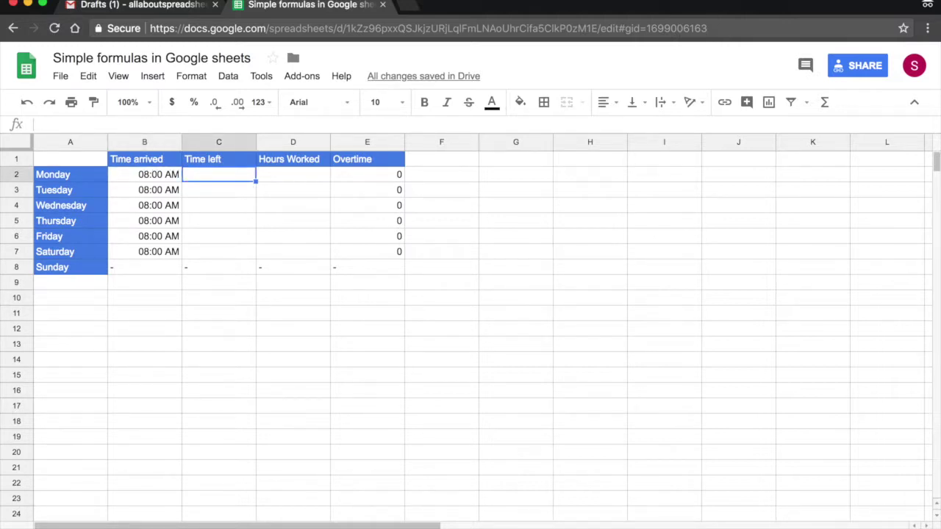
text(9pm)
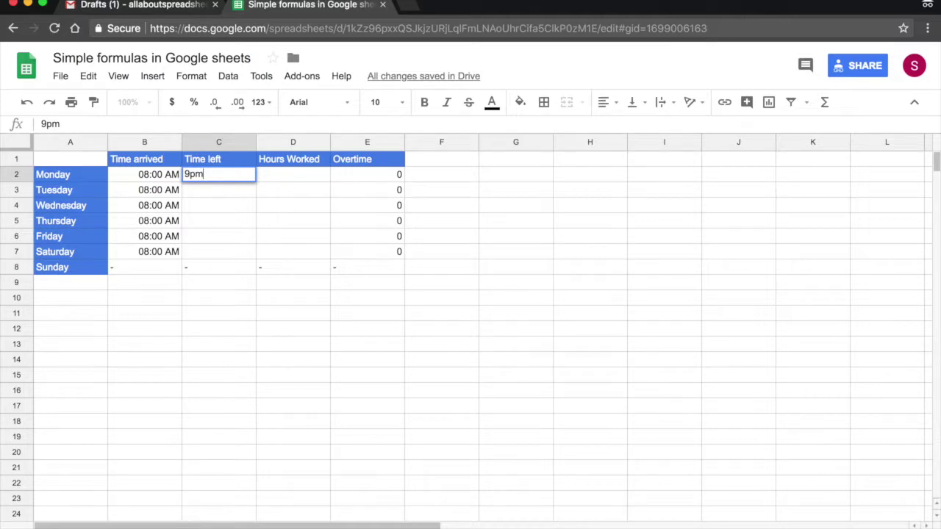
key(Return)
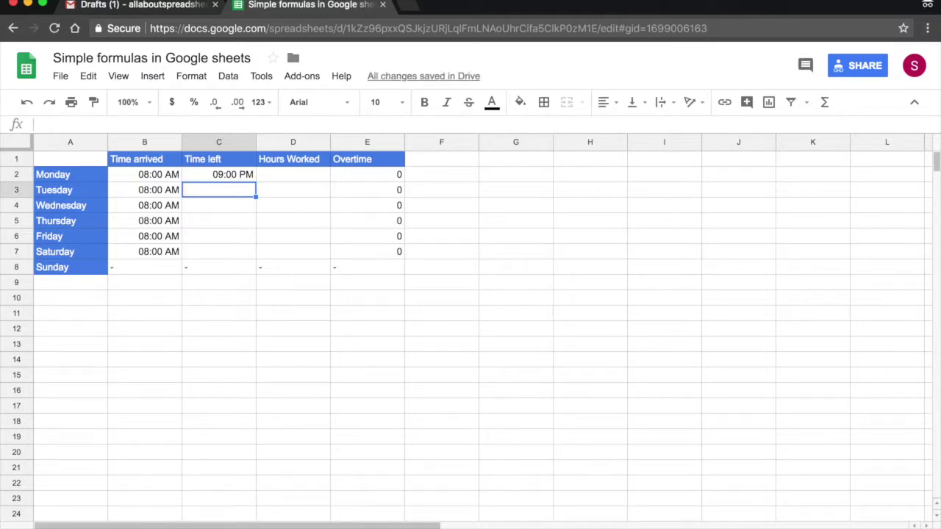
text(10pm)
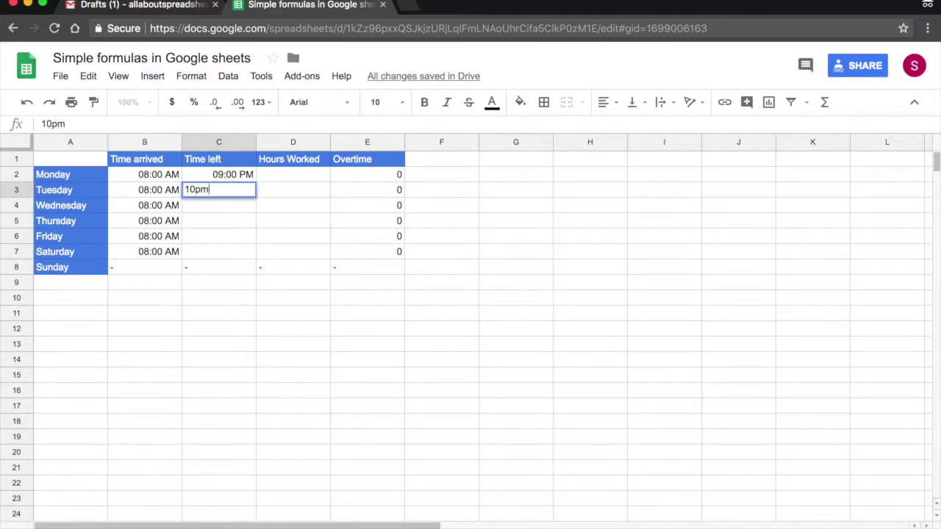
key(Return)
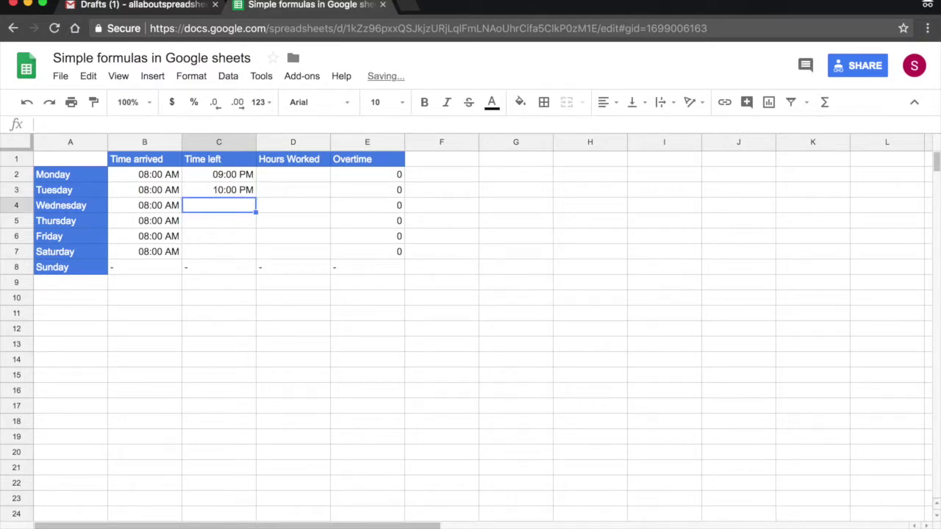
text(9pm)
key(Return)
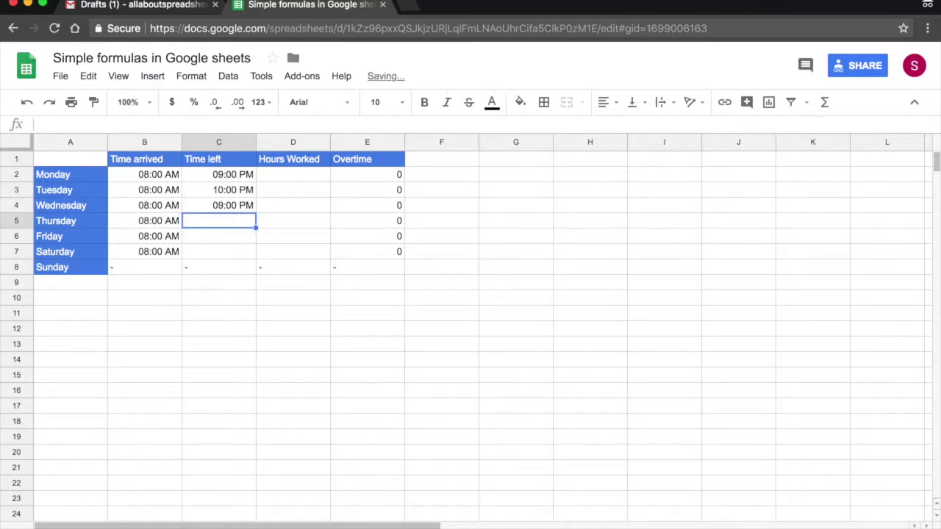
text(9pm)
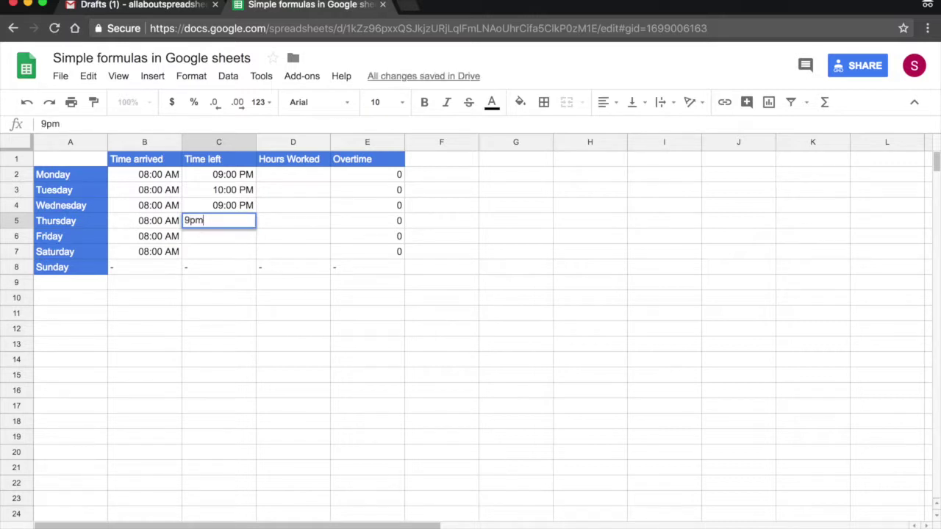
key(Return)
text(11pm)
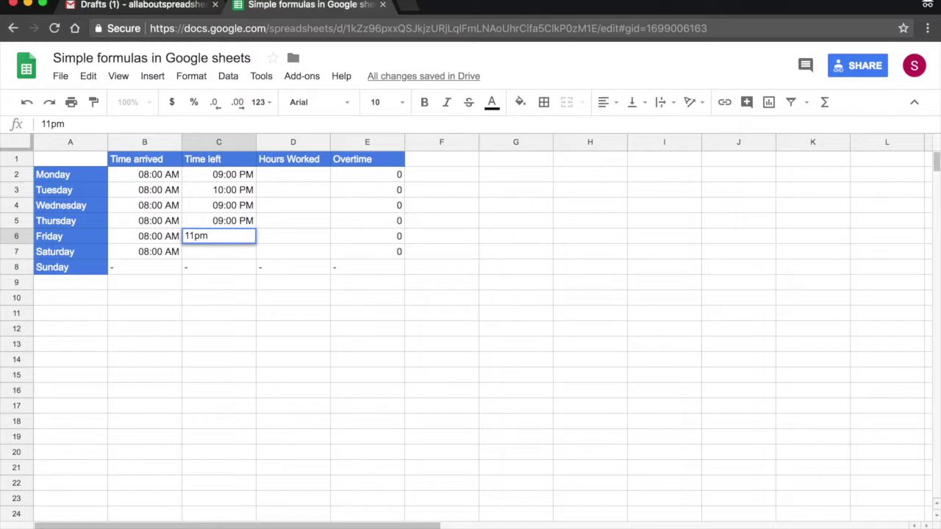
key(Return)
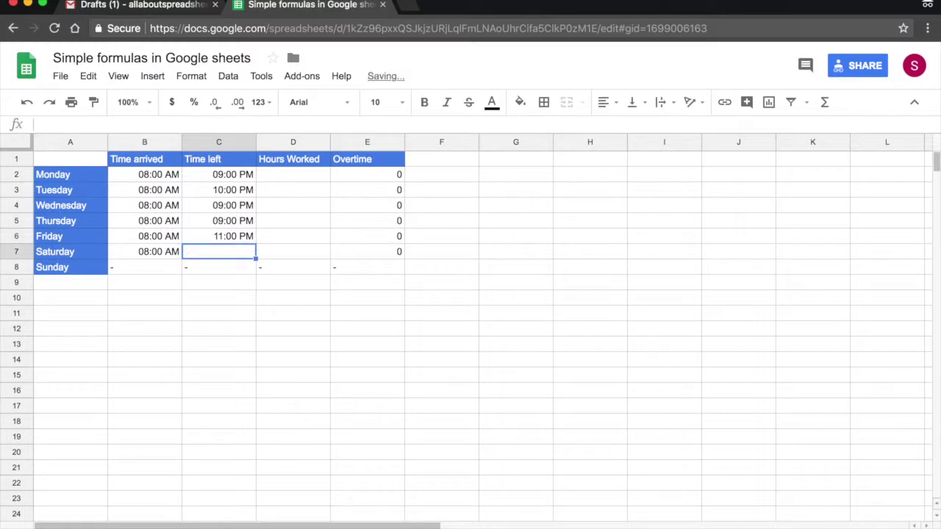
text(8)
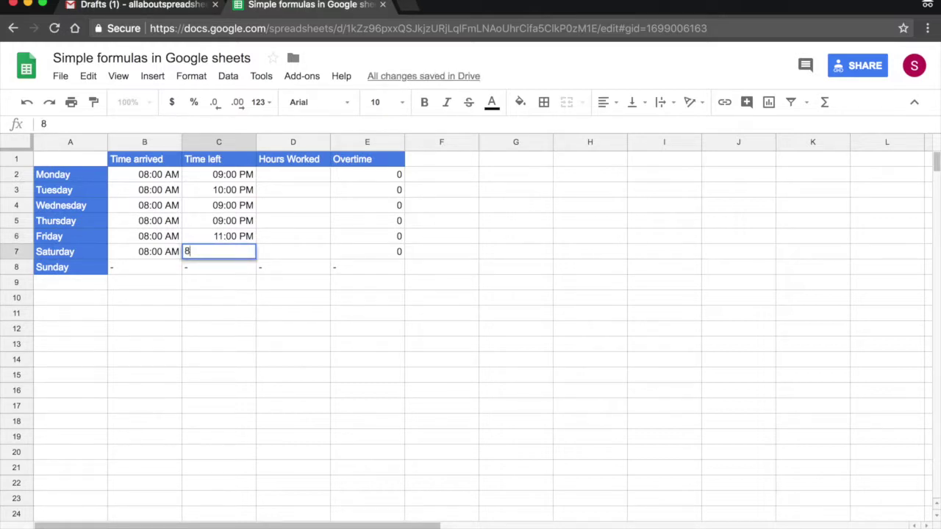
text(pm)
key(Return)
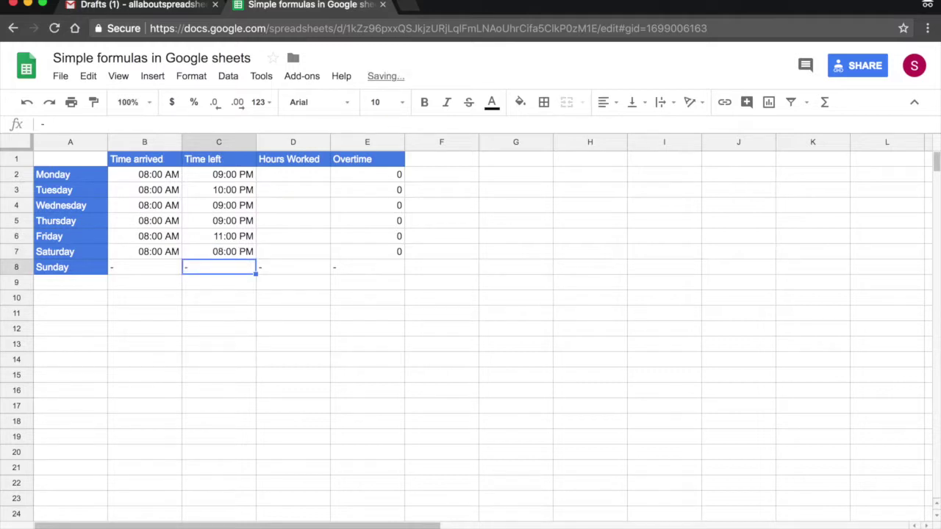
click(218, 251)
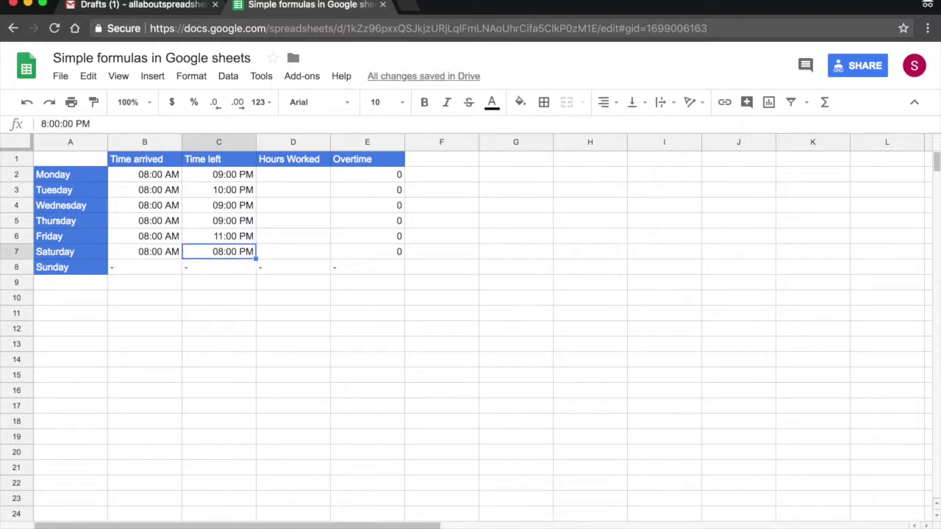
Review the arrival times in column B from Saturday back up to Monday
click(144, 252)
click(144, 236)
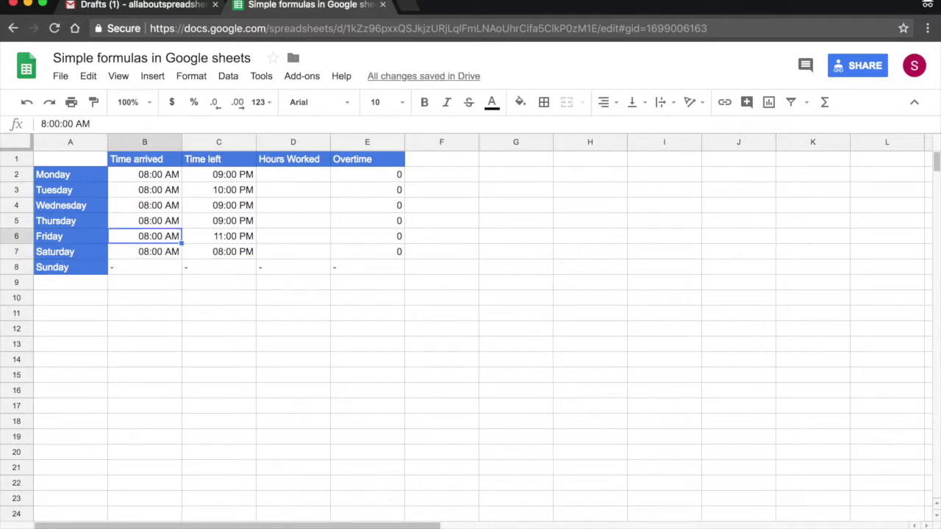
click(144, 221)
click(144, 205)
click(144, 189)
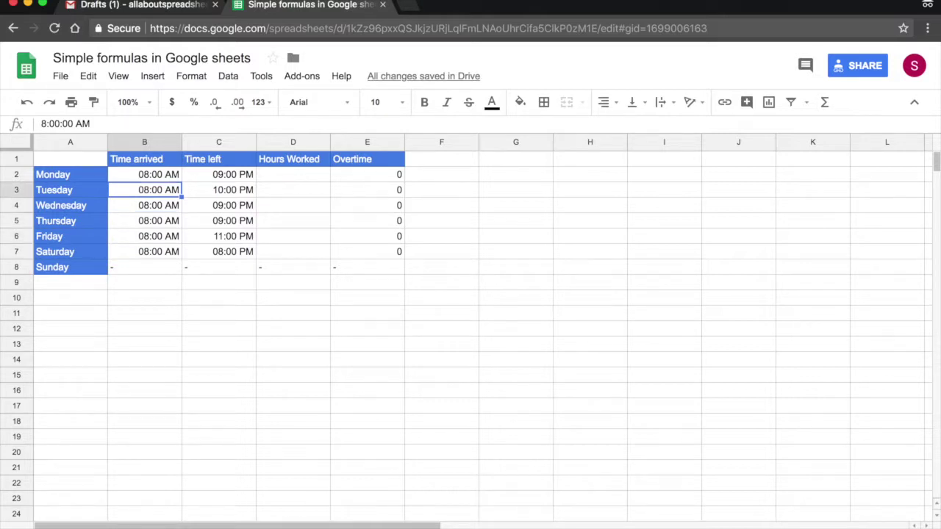
click(144, 174)
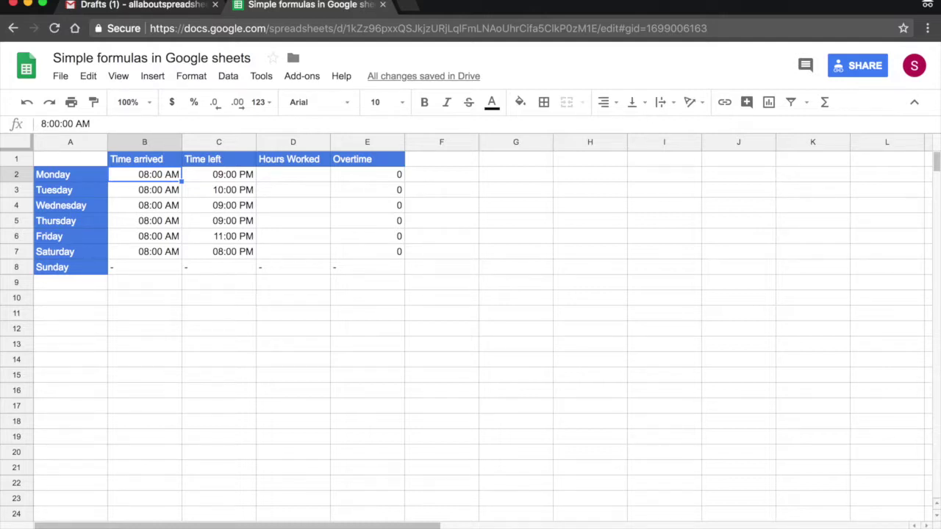
Enter 8:00 in B11 and 20:00 in C11, then check their stored values
click(132, 313)
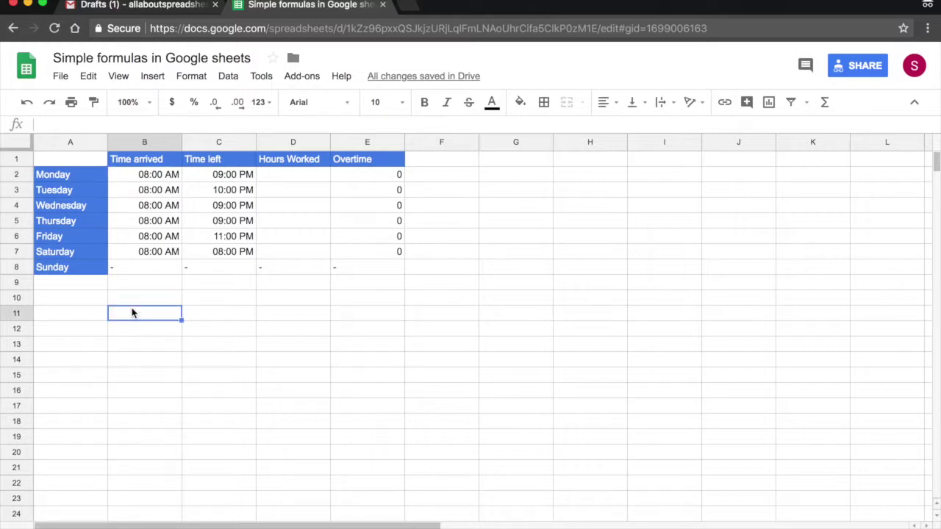
text(8:00)
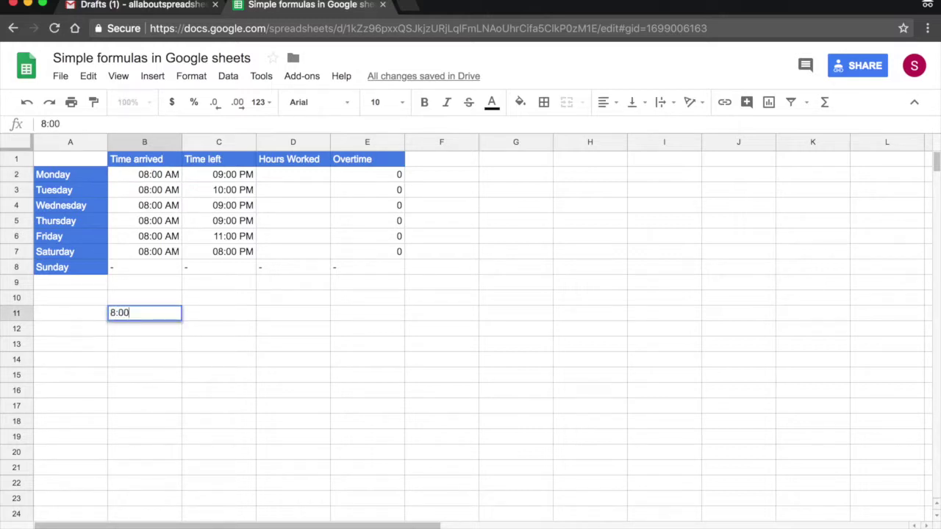
key(Tab)
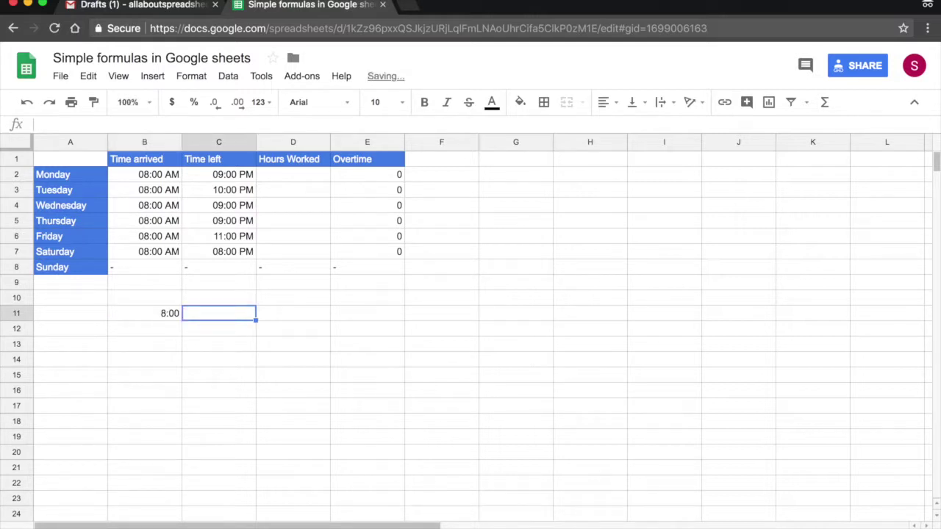
text(20)
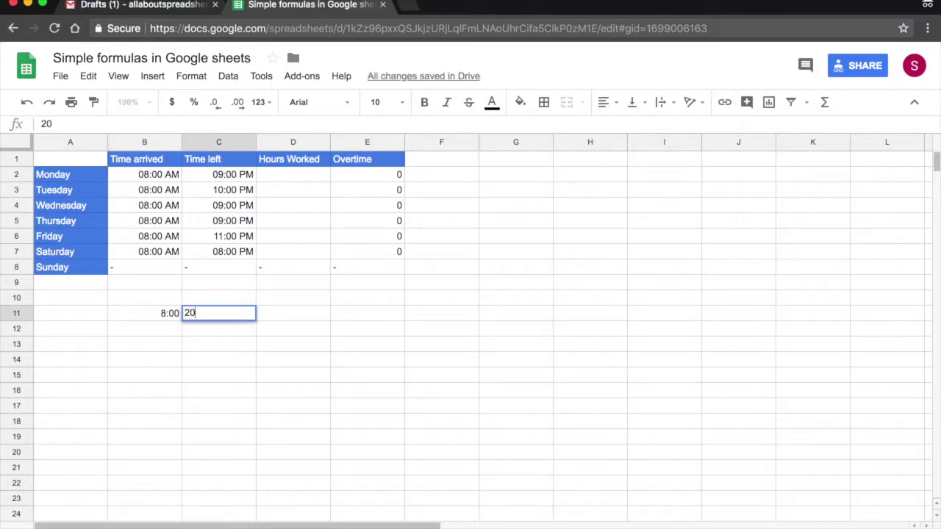
text(:00)
key(Return)
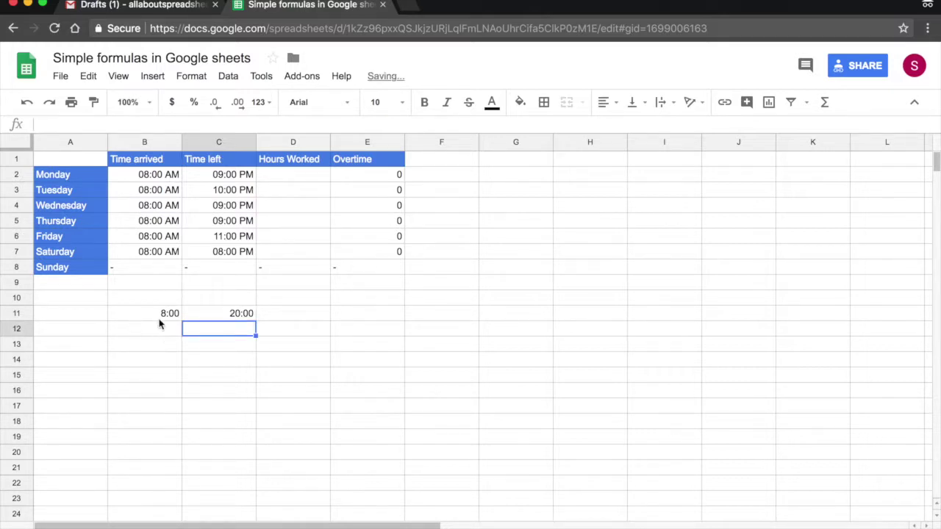
drag(175, 312, 206, 315)
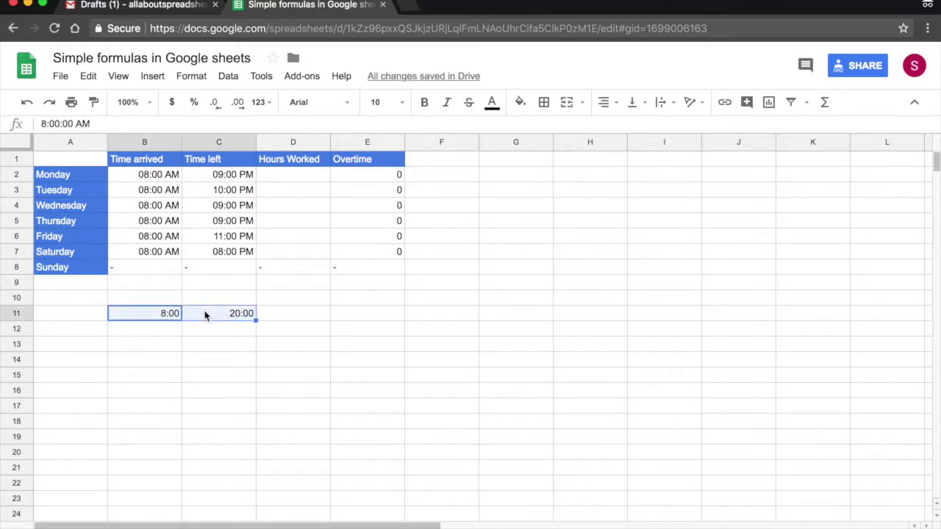
click(157, 311)
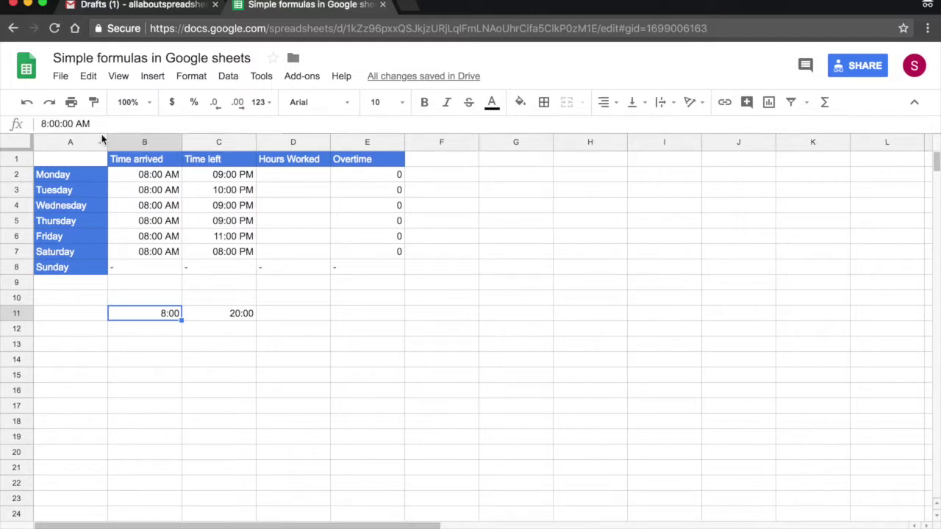
click(214, 314)
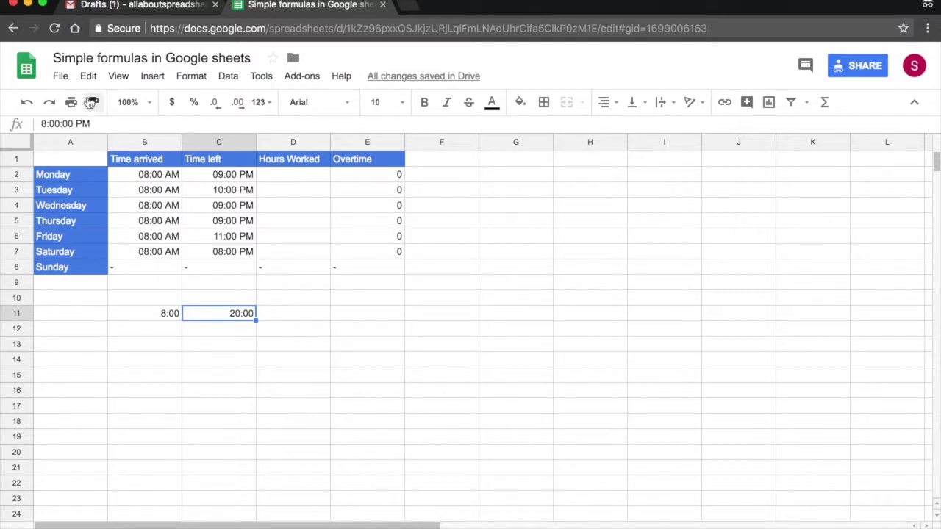
Change the spreadsheet locale to United Kingdom, then check cell C11
click(61, 77)
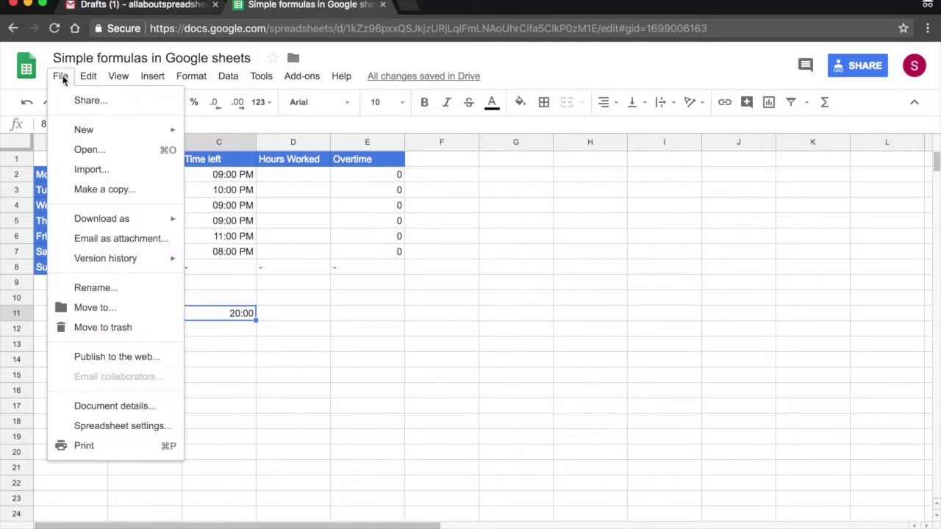
click(111, 425)
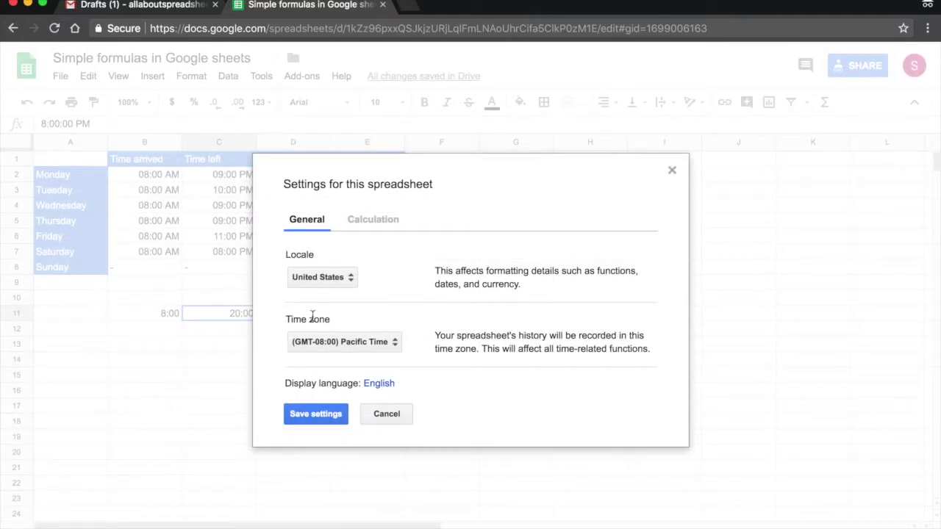
click(350, 277)
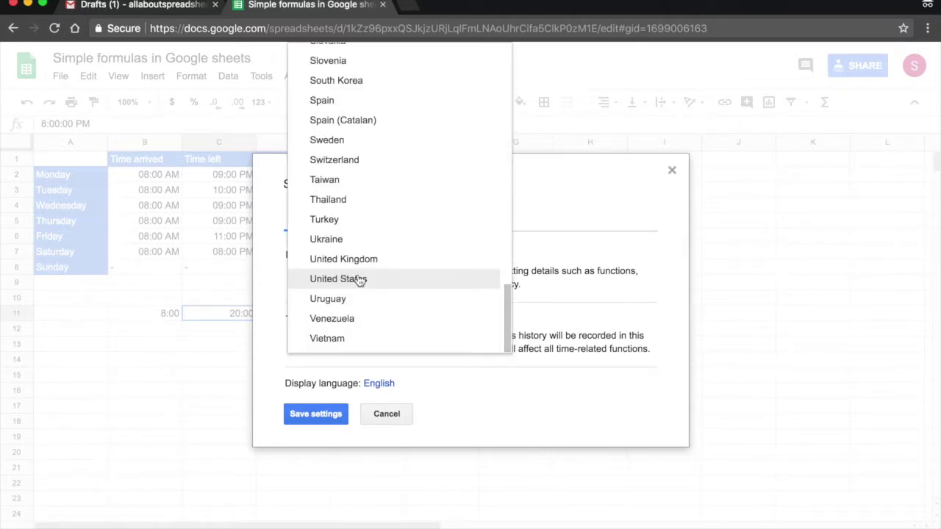
click(380, 264)
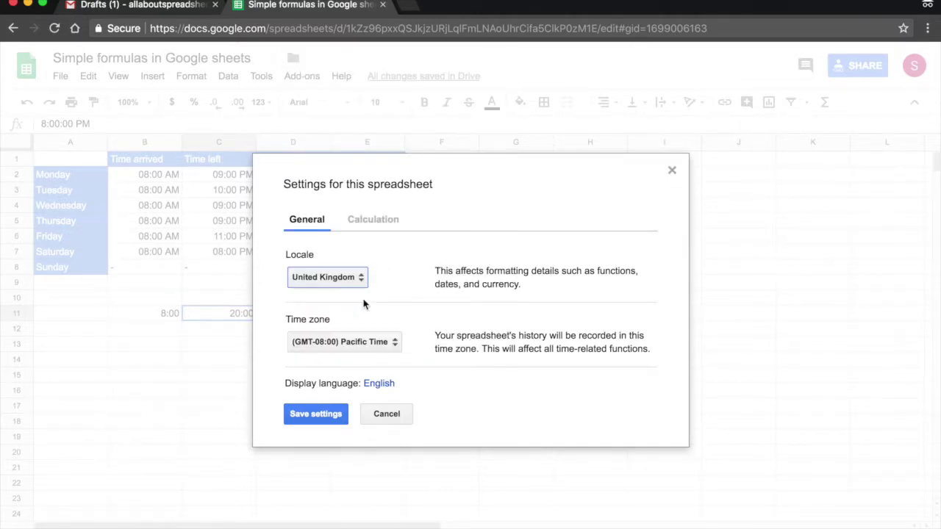
click(321, 415)
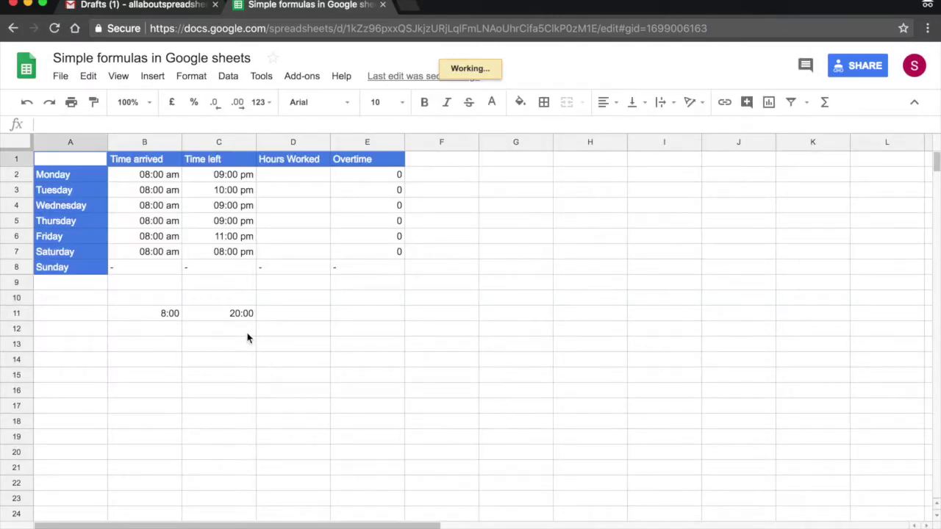
click(239, 316)
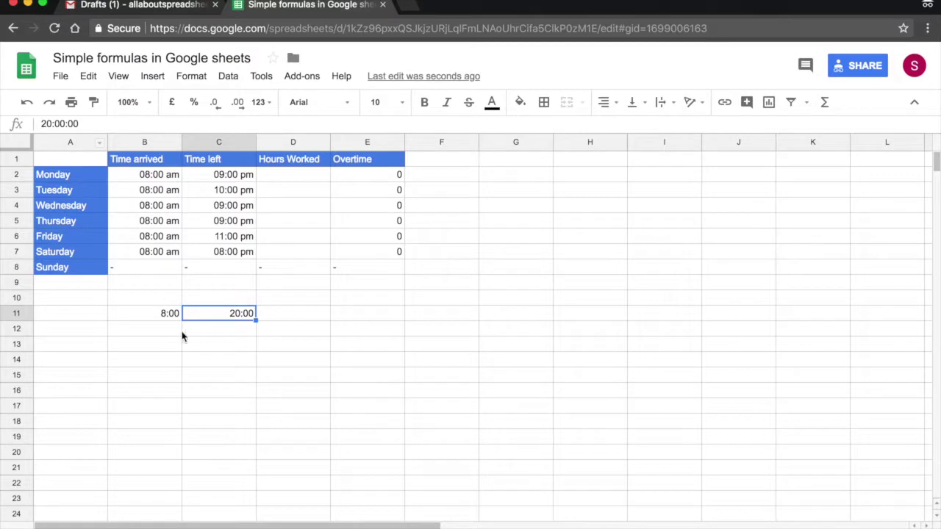
click(226, 291)
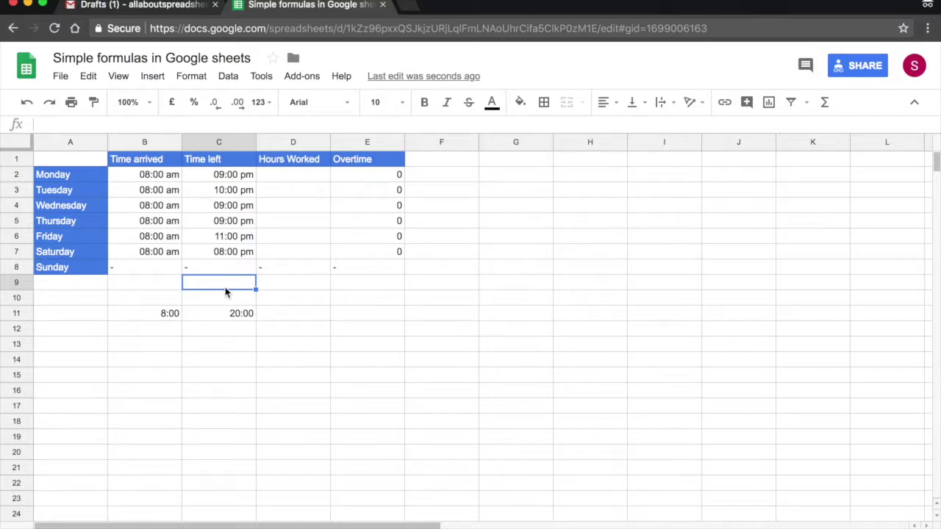
Set the spreadsheet locale back to United States in Spreadsheet settings
click(61, 79)
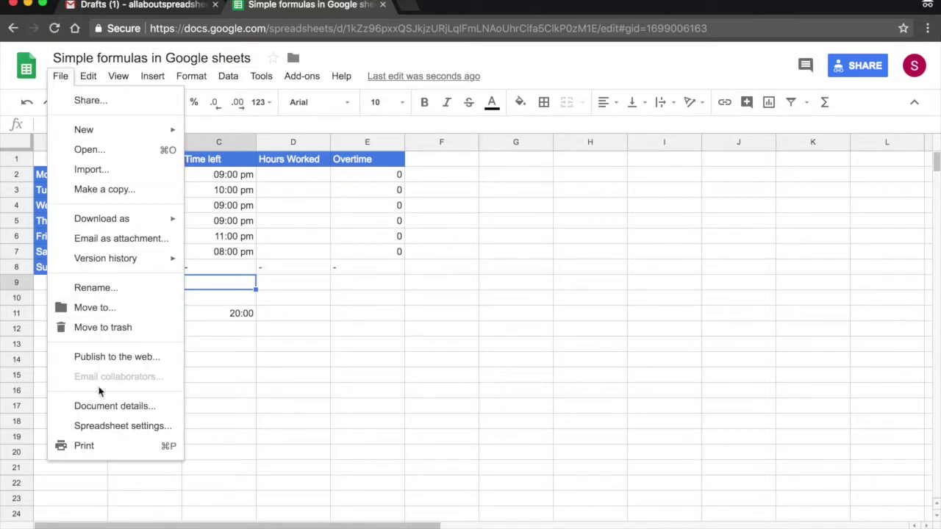
click(116, 425)
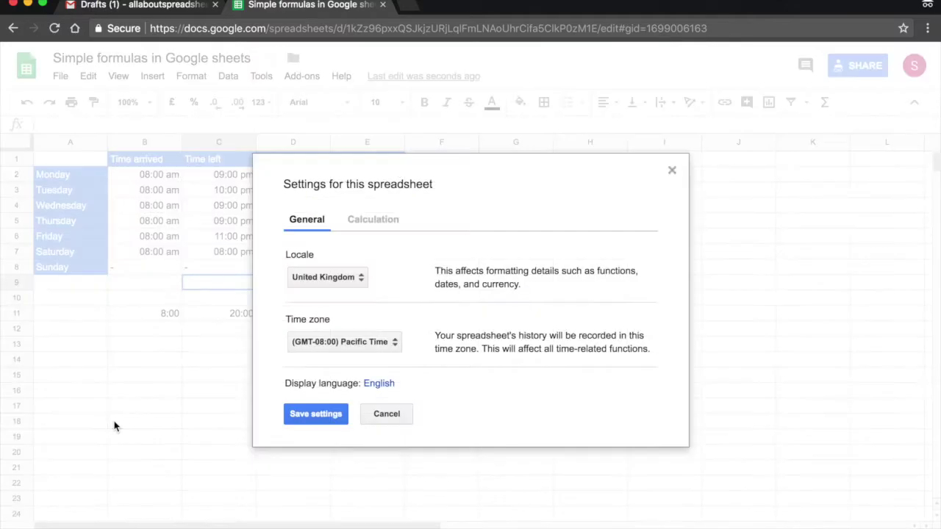
click(353, 282)
click(357, 300)
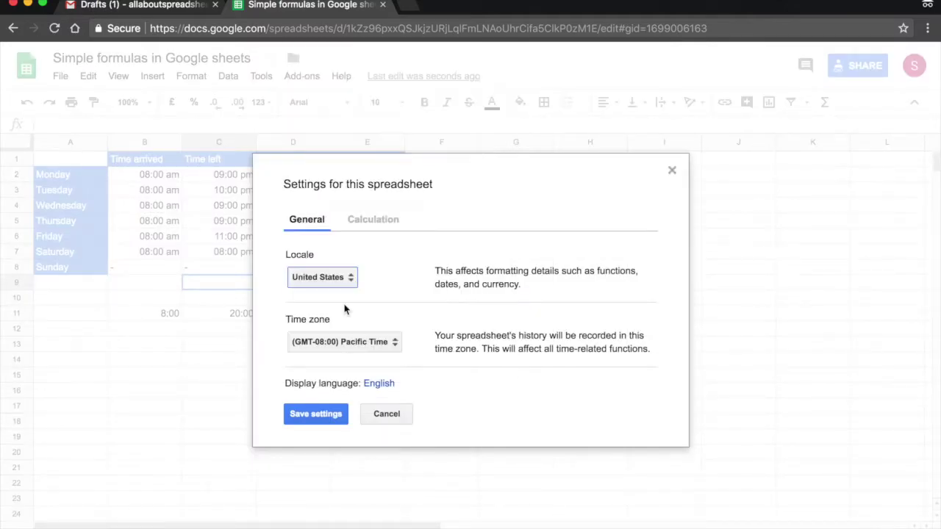
click(318, 414)
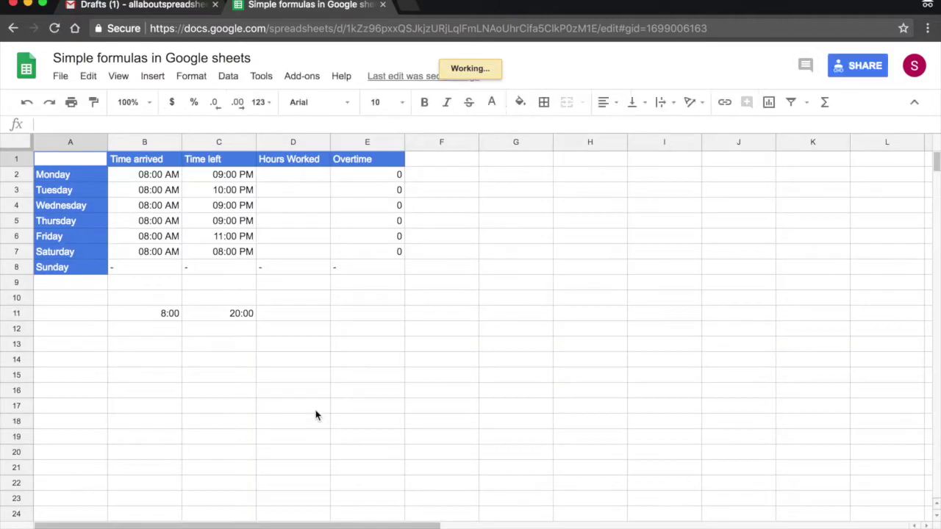
Delete the 8:00 and 20:00 sample times in B10:C11 and select C2
drag(164, 297, 225, 316)
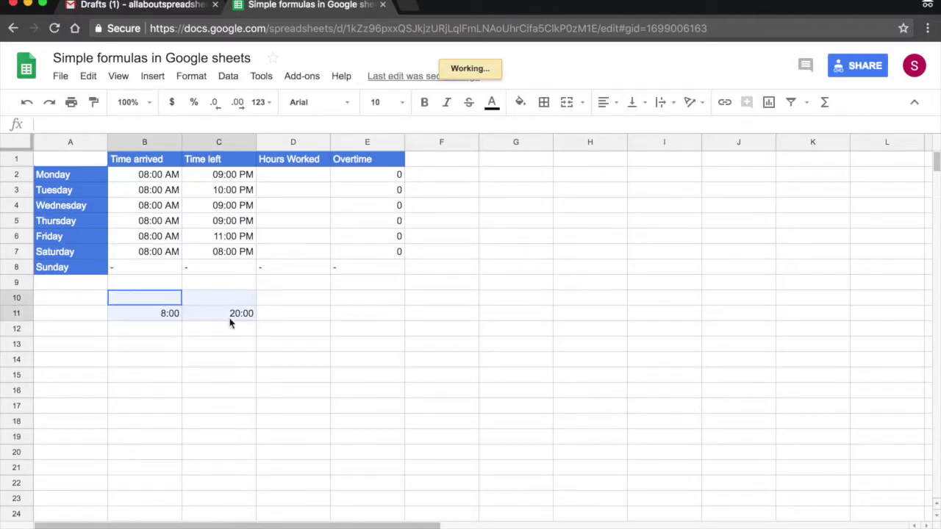
key(Delete)
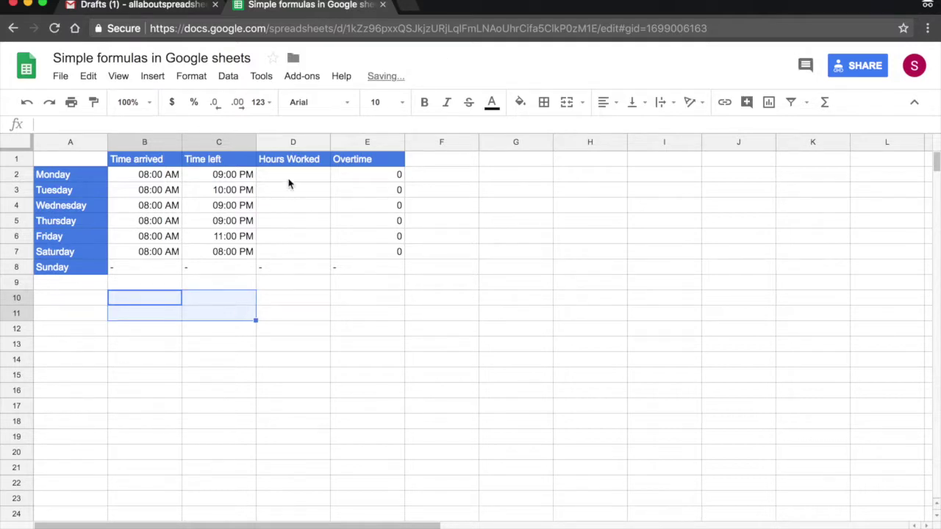
click(229, 181)
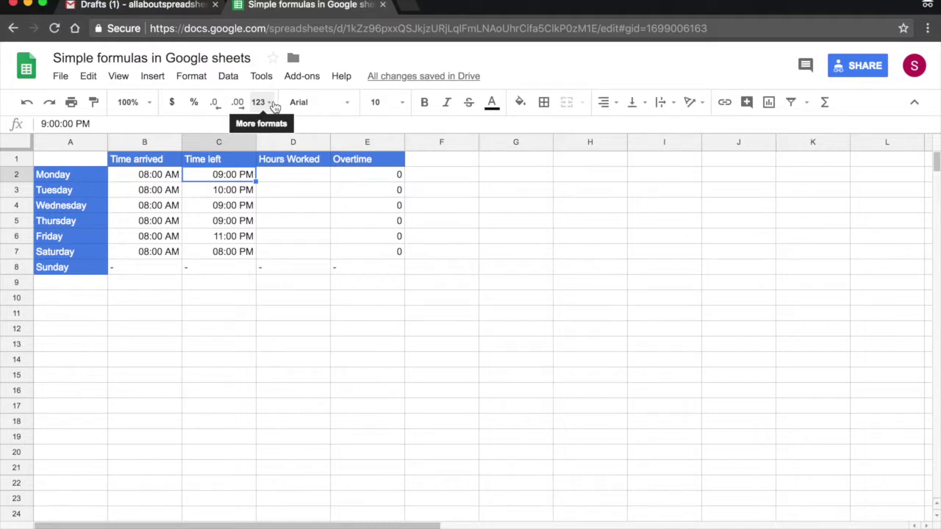
Bring up the custom date and time formats for C2 via Format > Number and the 123 menu
click(193, 78)
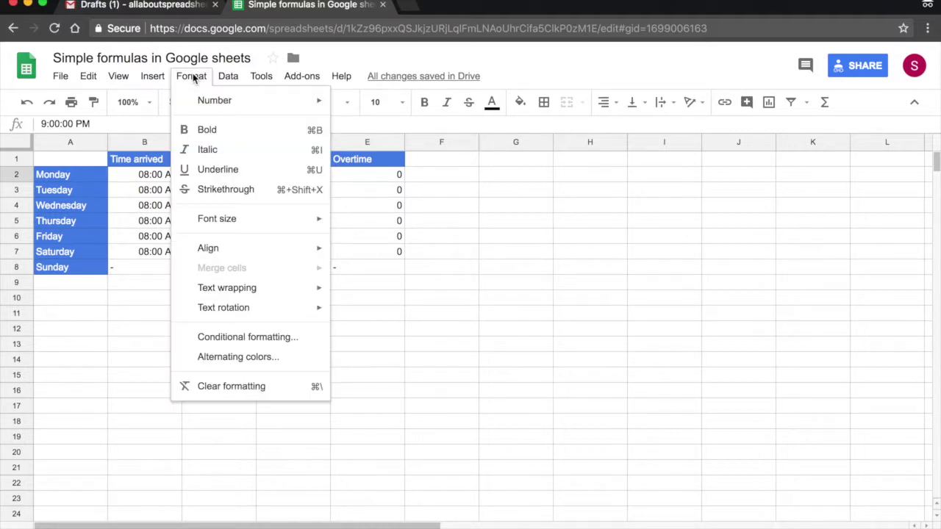
mouse_move(211, 100)
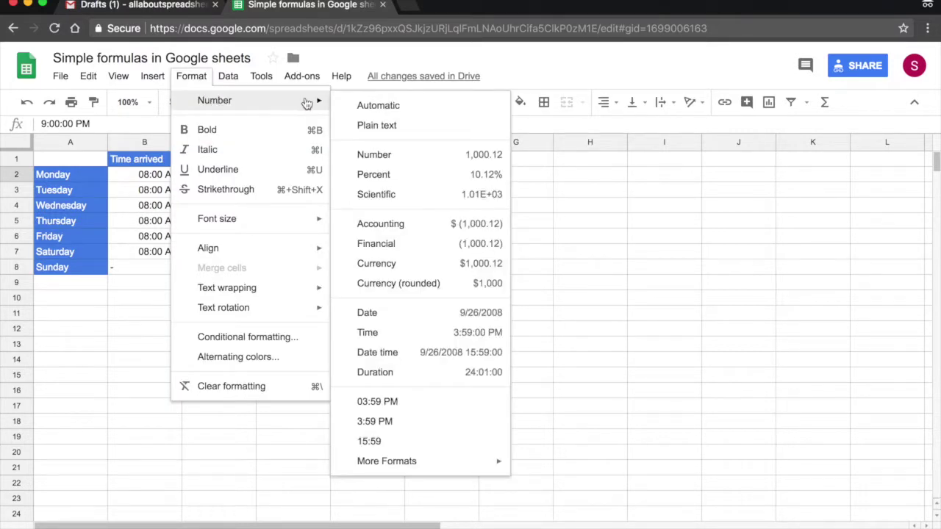
mouse_move(458, 461)
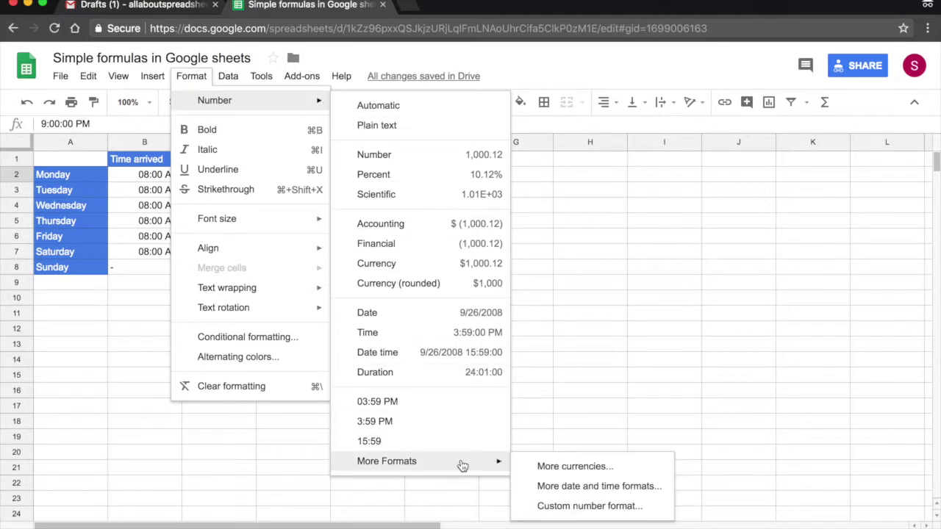
click(571, 486)
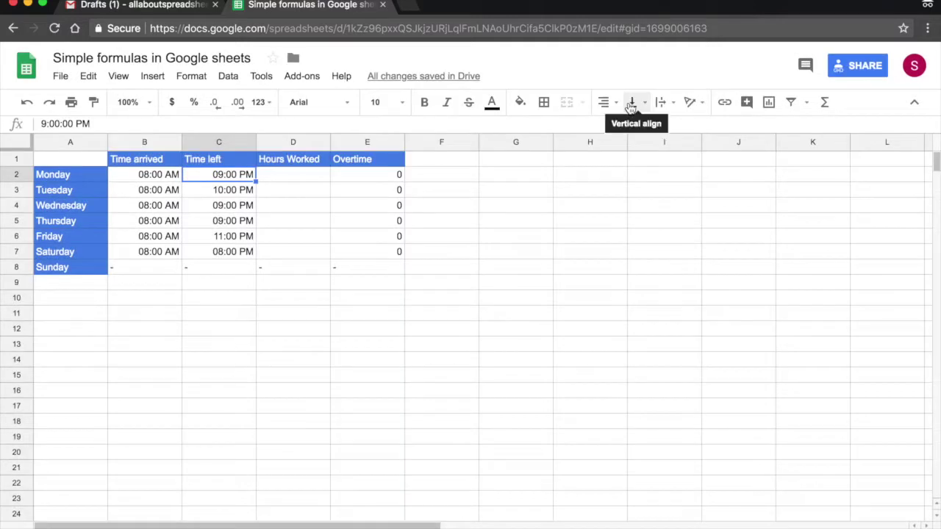
click(269, 107)
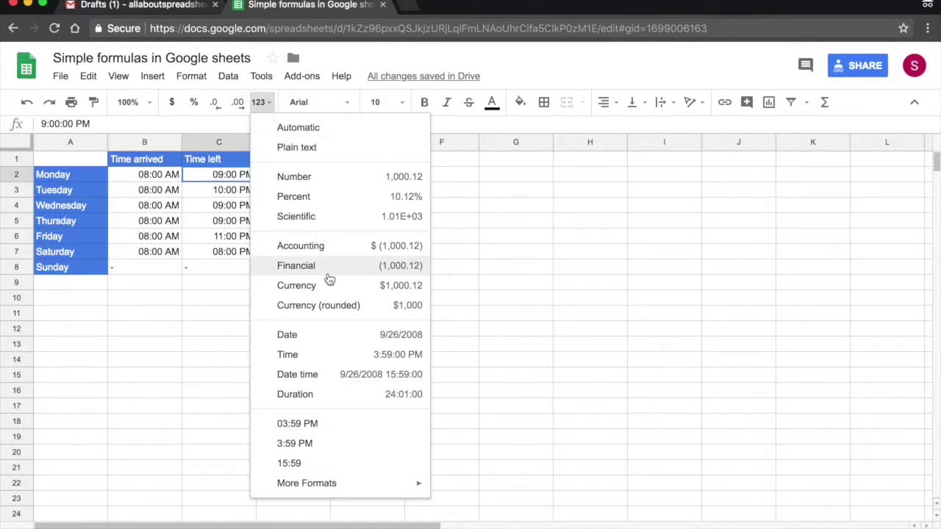
mouse_move(372, 485)
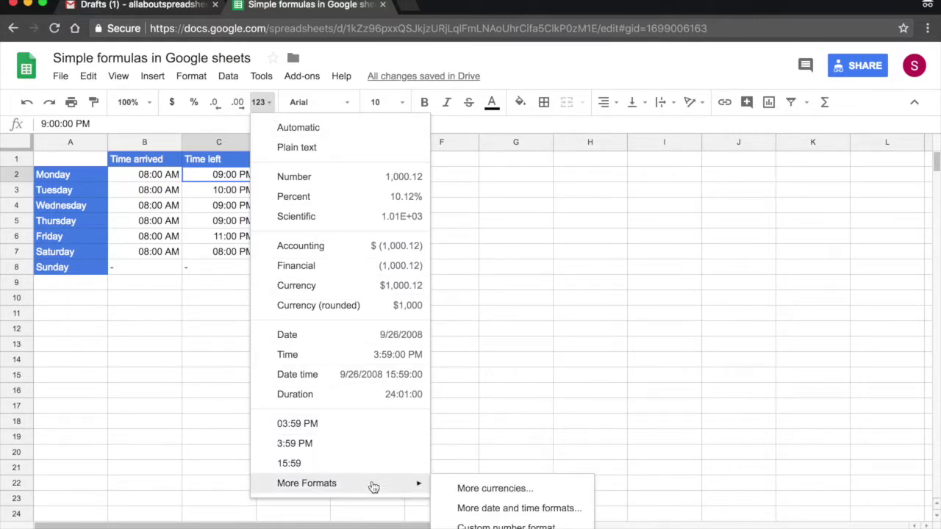
click(490, 508)
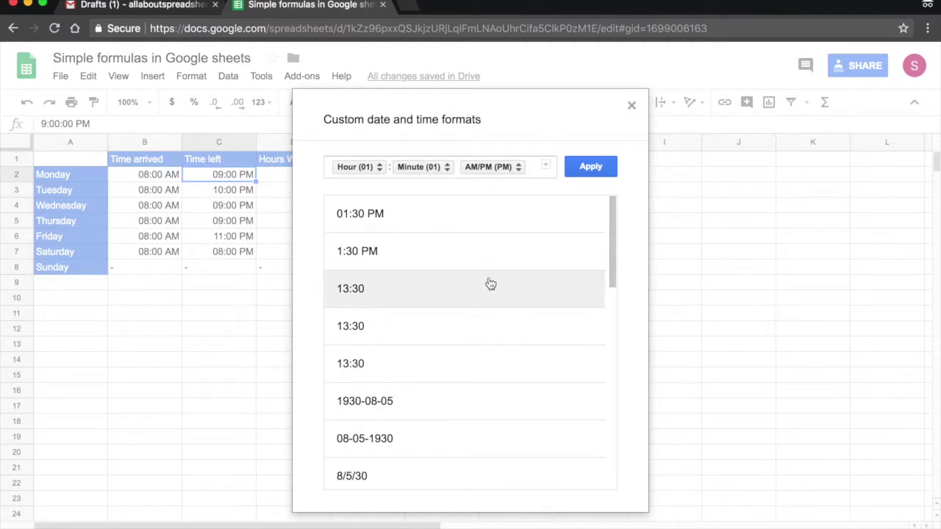
Apply a Minute (1) format without leading zero to C2 so it reads 09:0 PM
click(446, 169)
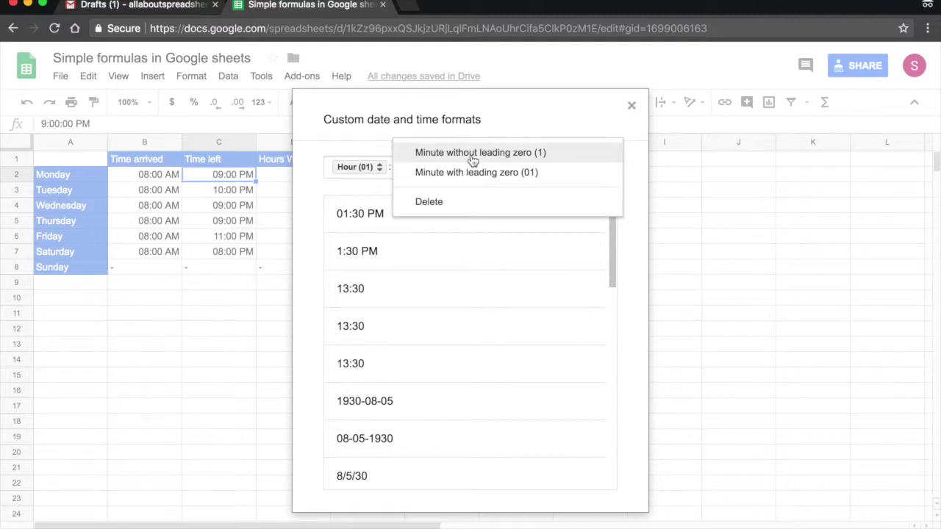
click(473, 154)
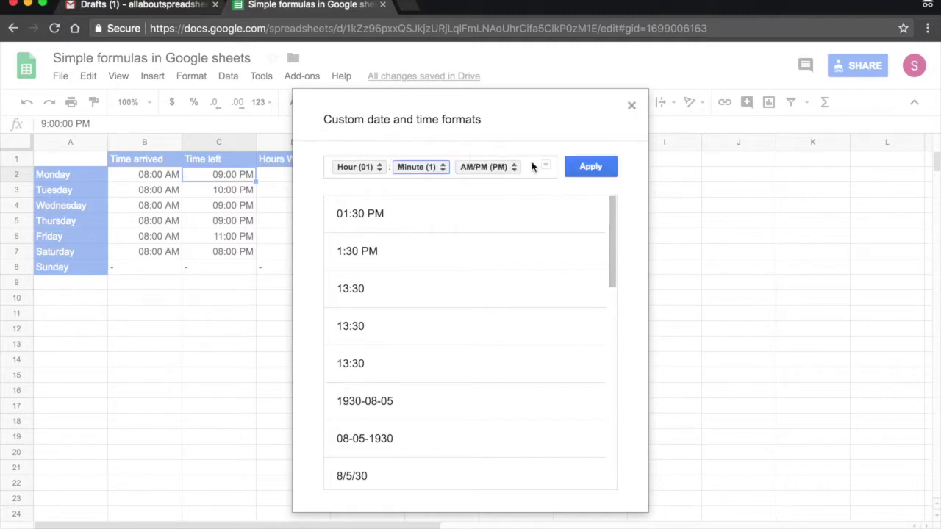
click(590, 167)
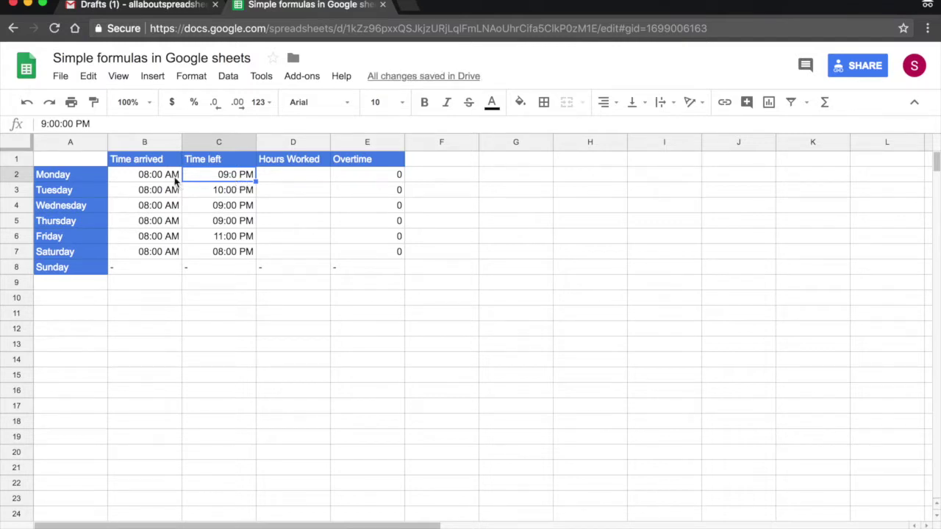
drag(174, 181, 216, 255)
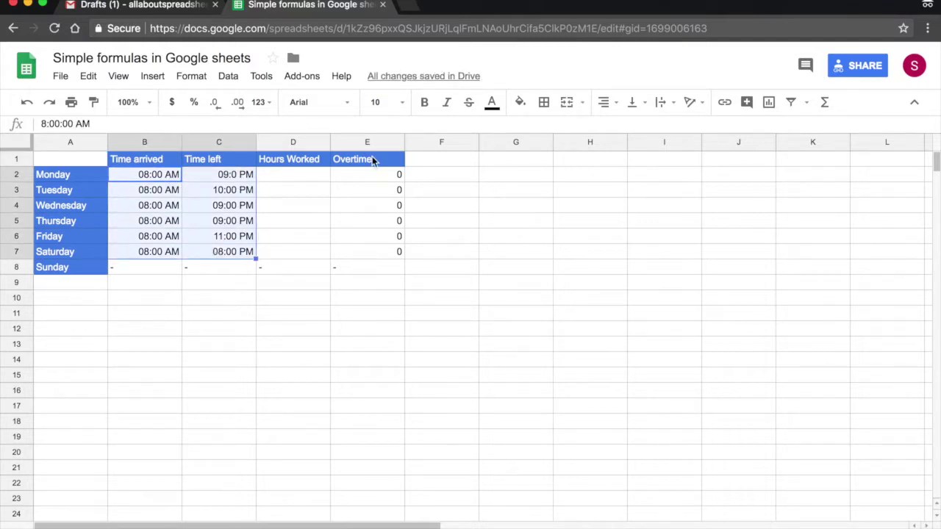
Format B2:C7 with hours and minutes lacking leading zeros, e.g. 8:0 AM and 9:0 PM
click(266, 103)
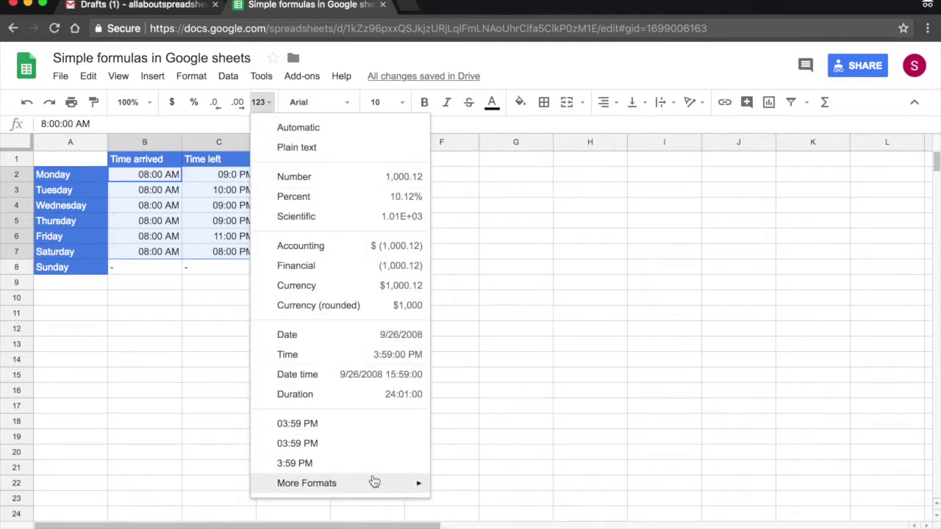
mouse_move(374, 481)
click(490, 506)
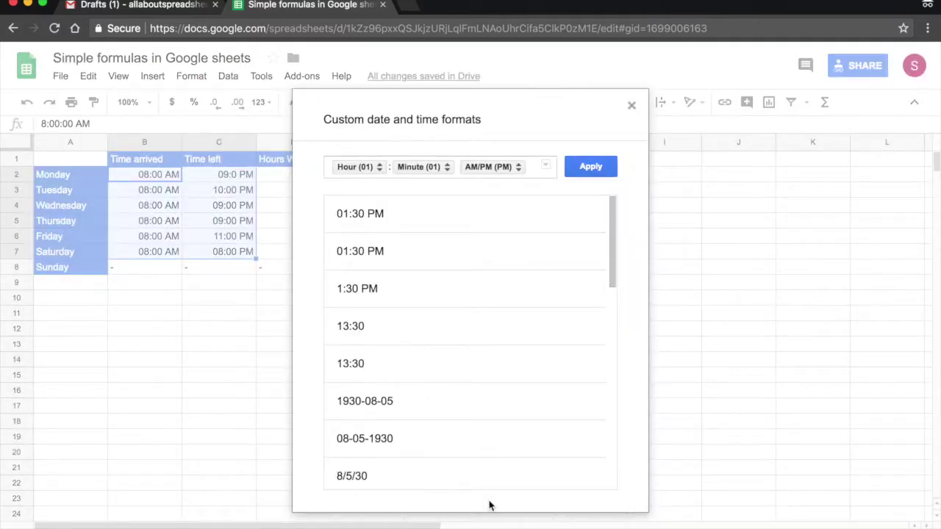
click(376, 167)
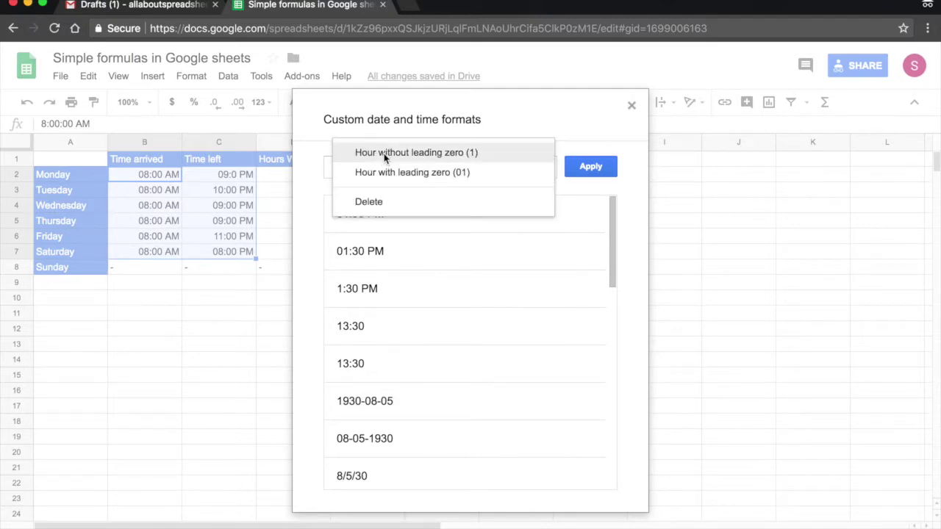
click(383, 153)
click(419, 167)
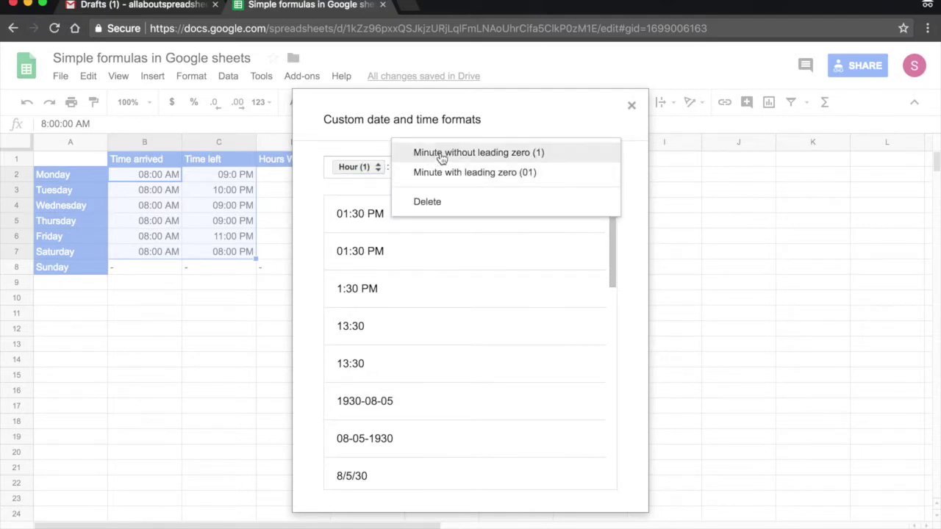
click(440, 153)
click(592, 167)
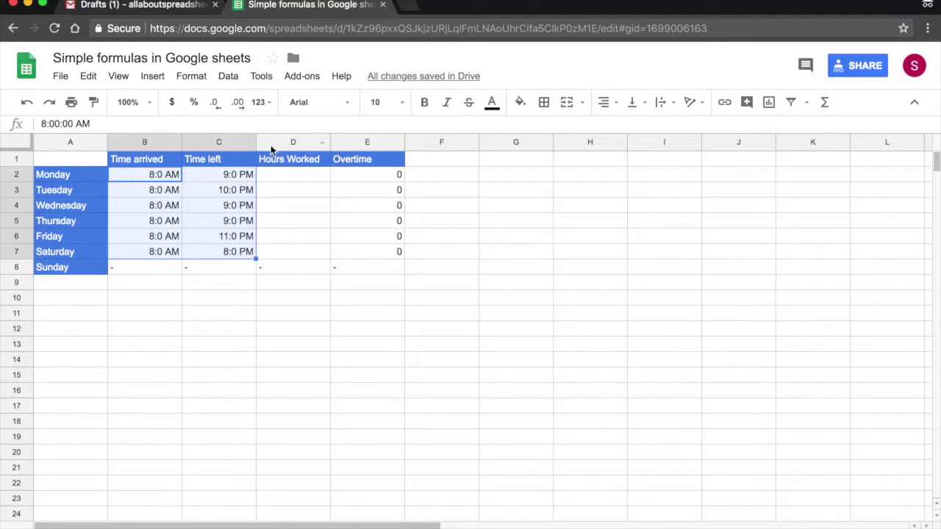
click(264, 102)
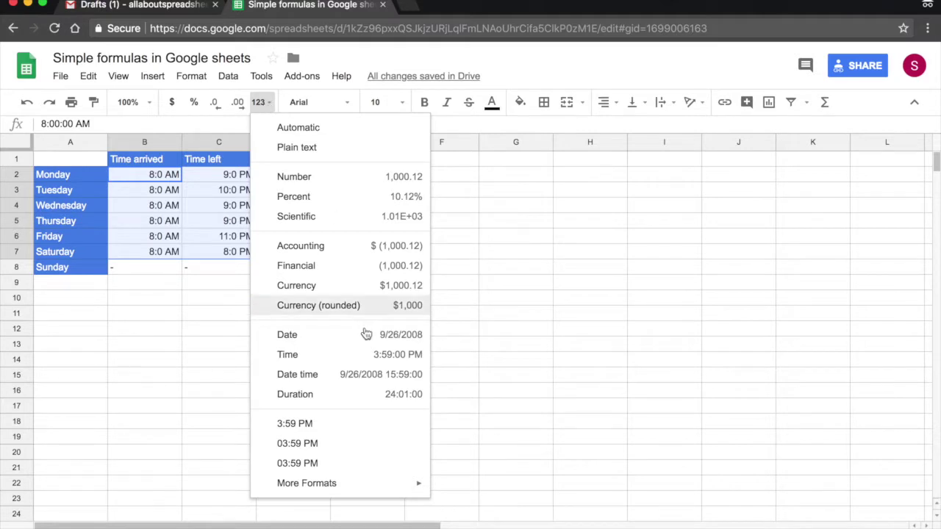
Apply Hour (01) and Minute (01) formats so times read 08:00 AM to 11:00 PM
mouse_move(382, 488)
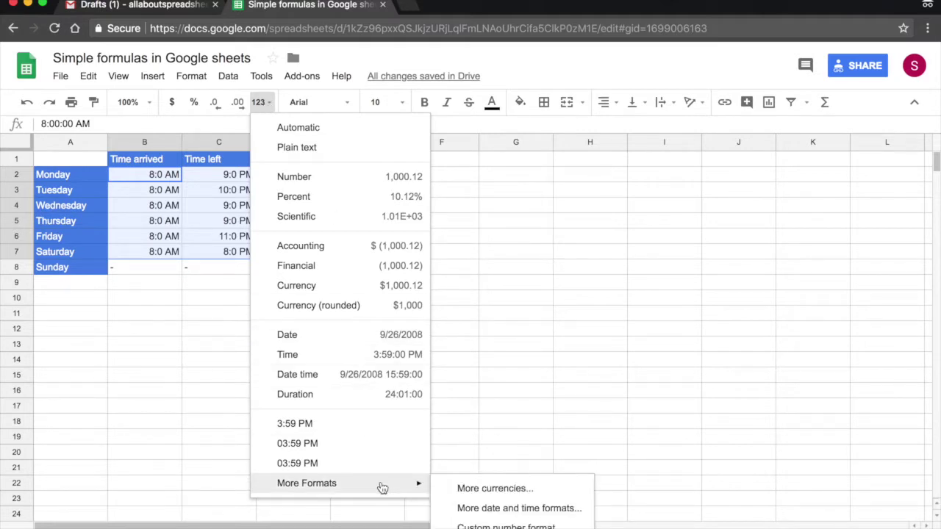
click(496, 510)
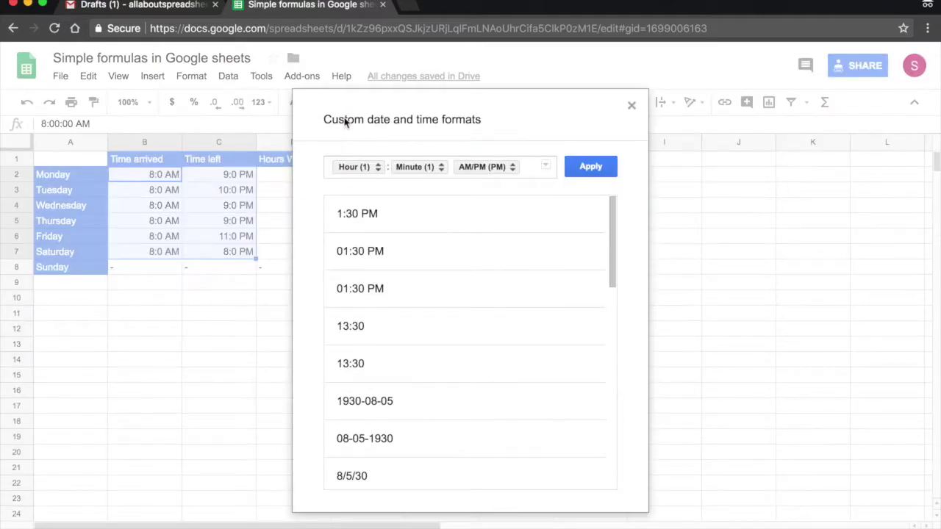
click(376, 168)
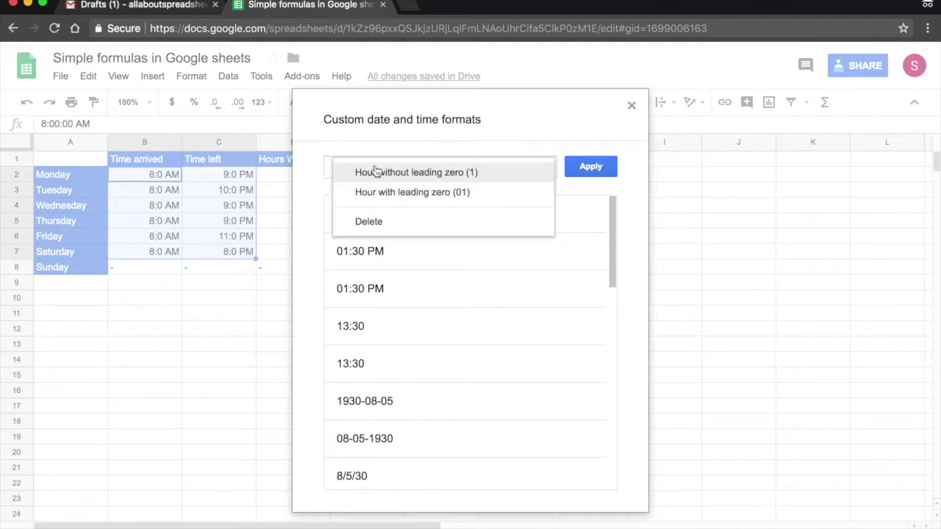
click(385, 192)
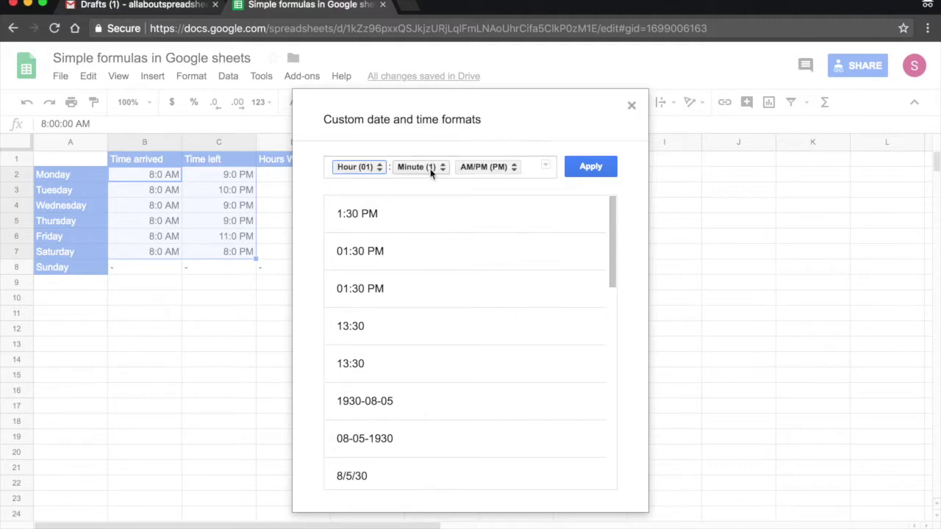
click(431, 169)
click(449, 194)
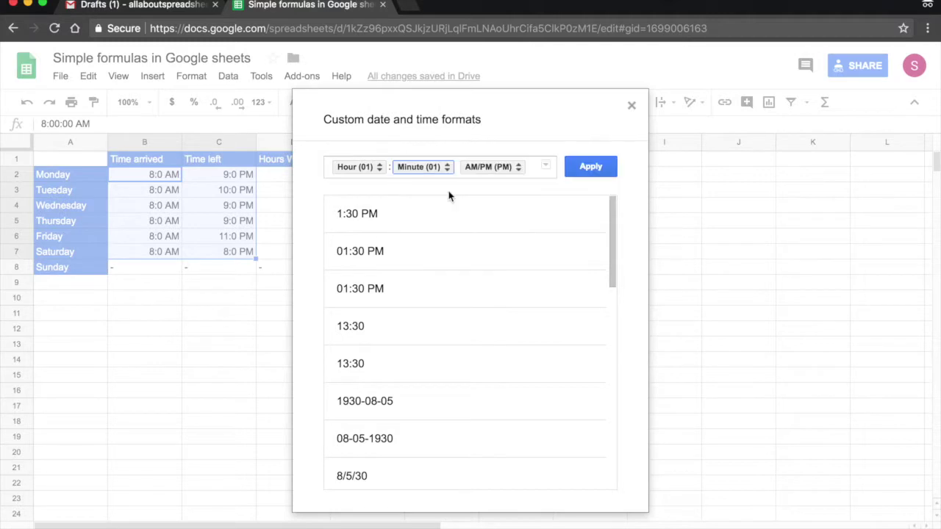
click(591, 168)
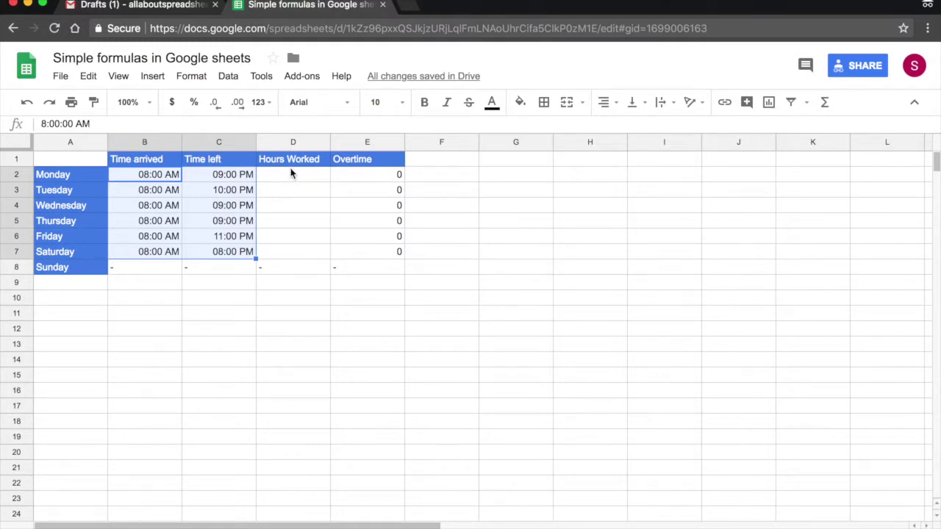
Enter =C2-B2 in D2 for Monday's Hours Worked, which shows 01:00 PM
click(286, 175)
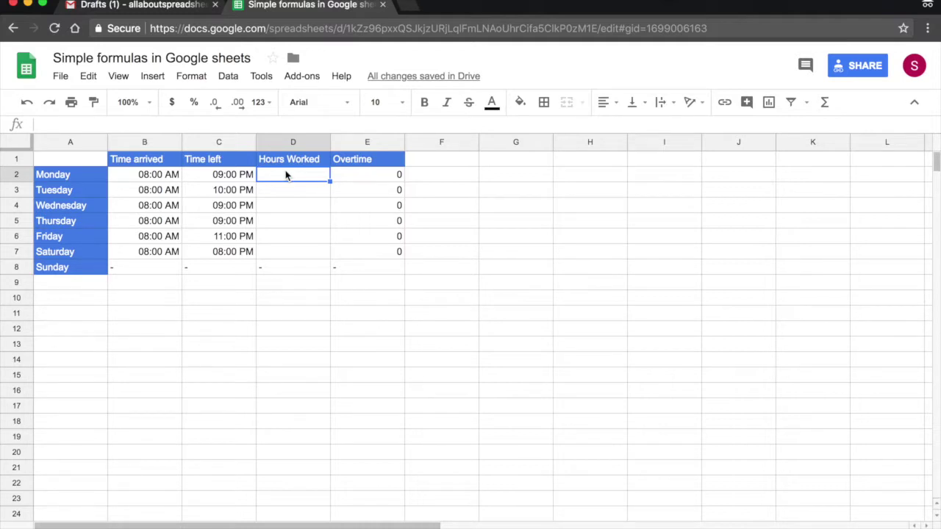
text(=)
click(219, 175)
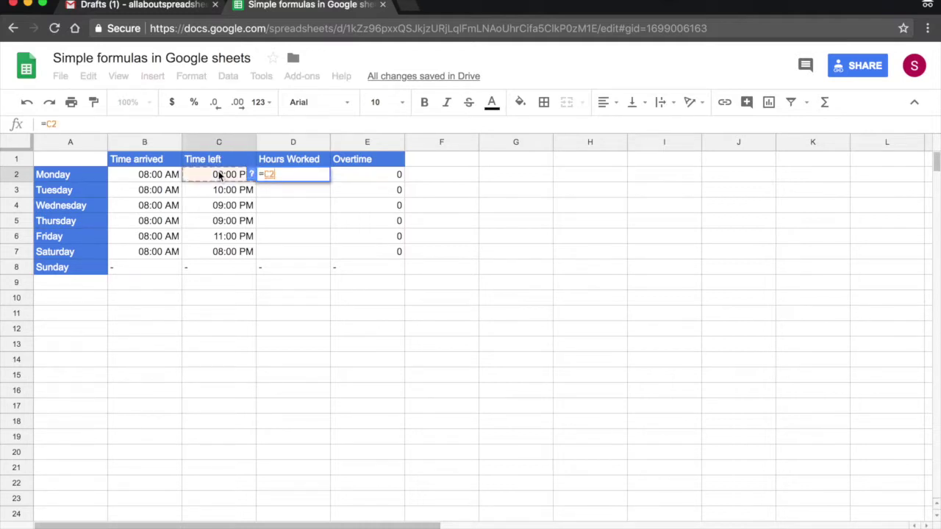
text(-)
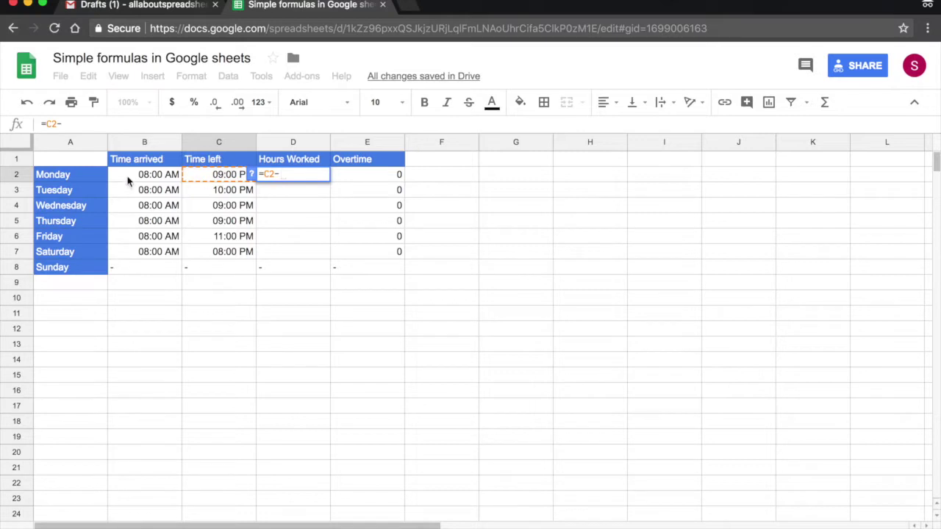
click(132, 174)
key(Return)
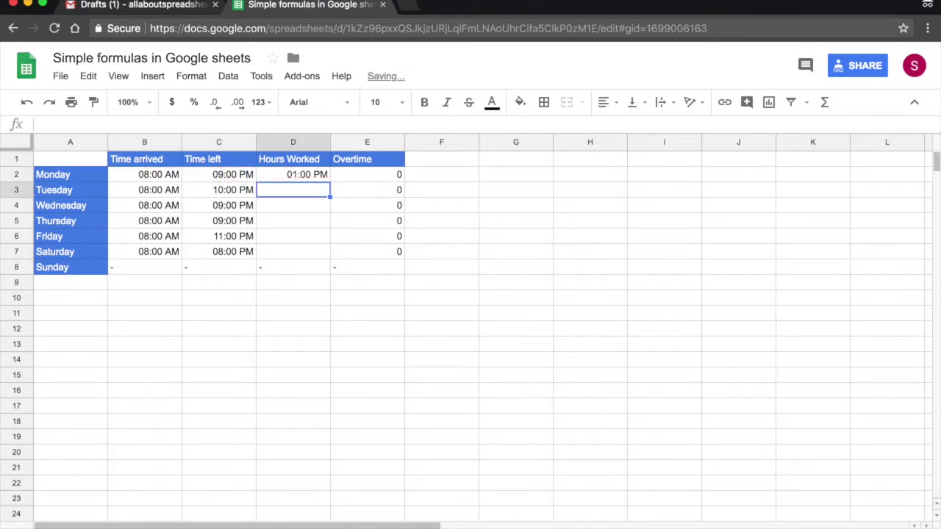
click(299, 175)
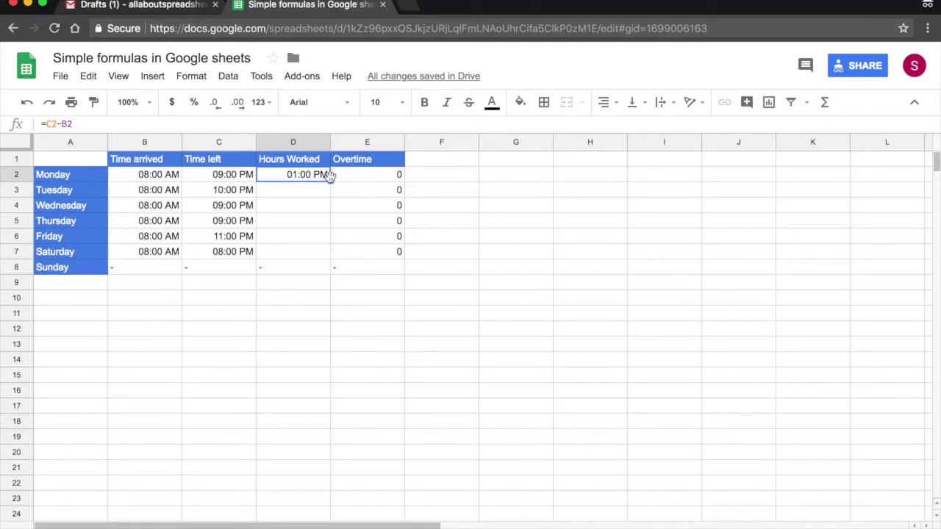
click(268, 105)
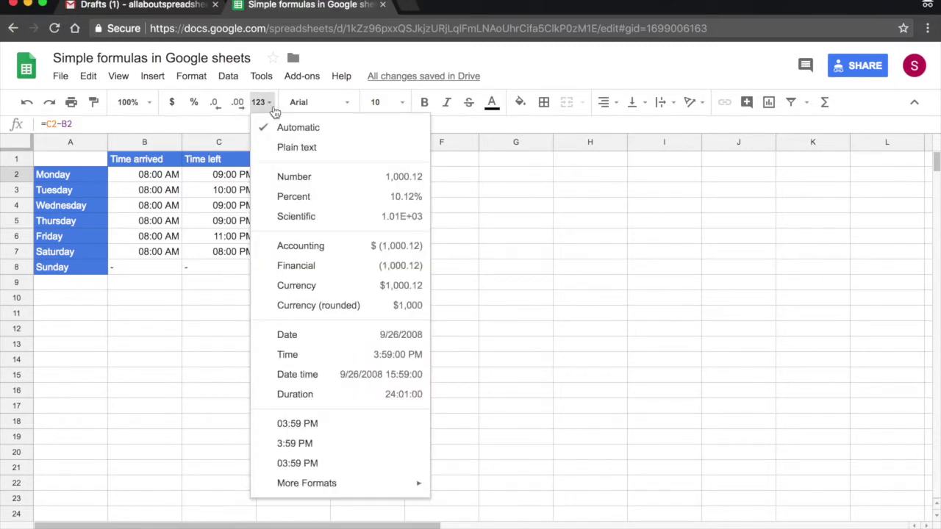
Format D2 as plain text and change its formula to =(C2-B2)*24, giving 13
click(348, 149)
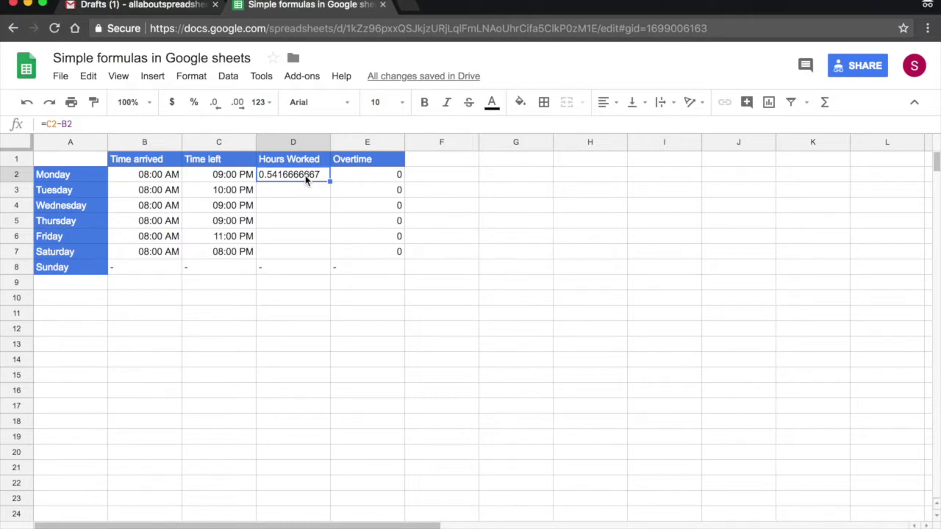
double_click(306, 180)
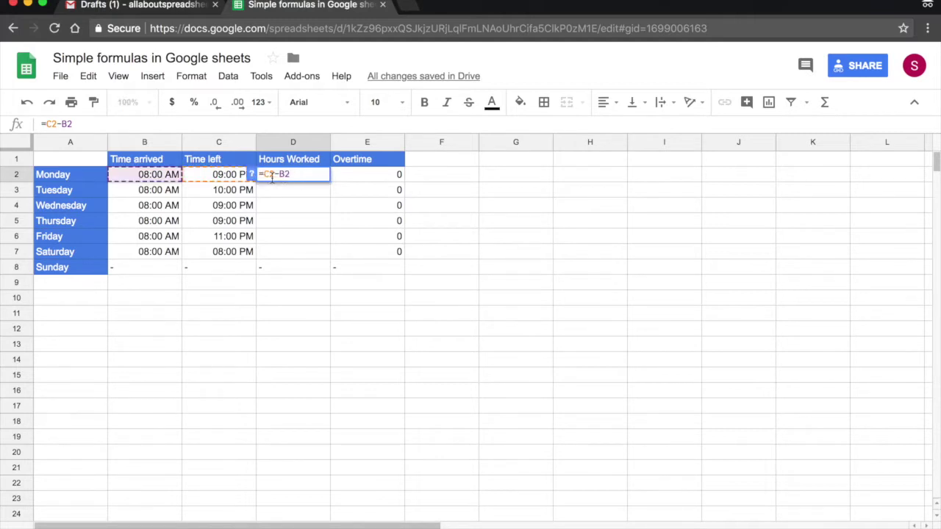
click(263, 176)
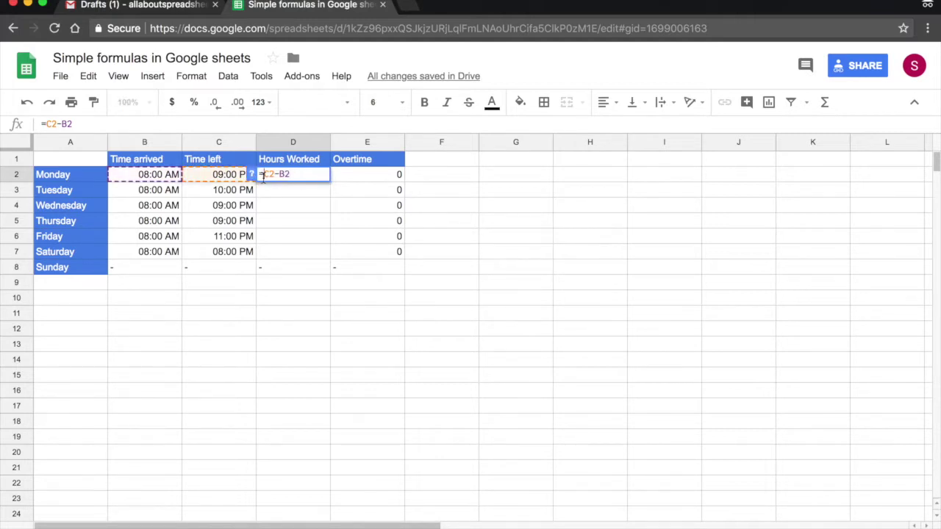
text(()
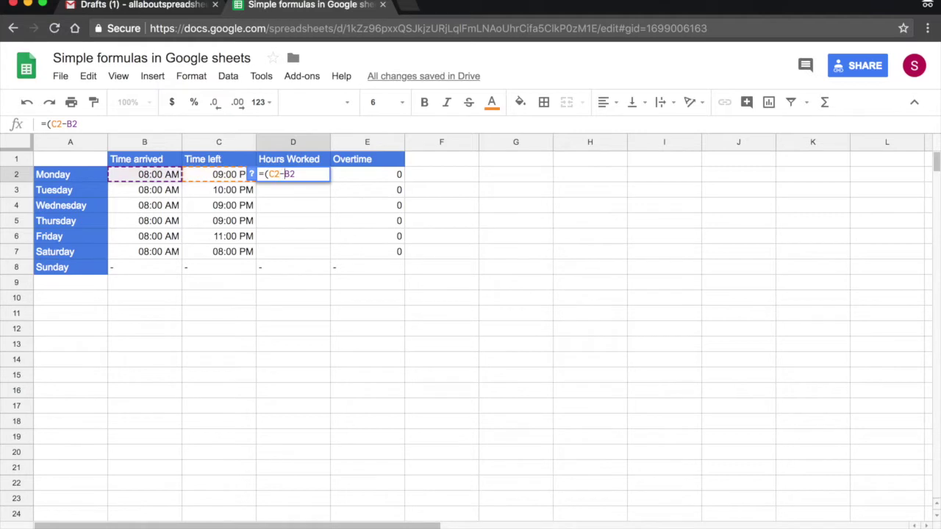
key(Right)
key(Right)
key(Right)
key(Right)
text())
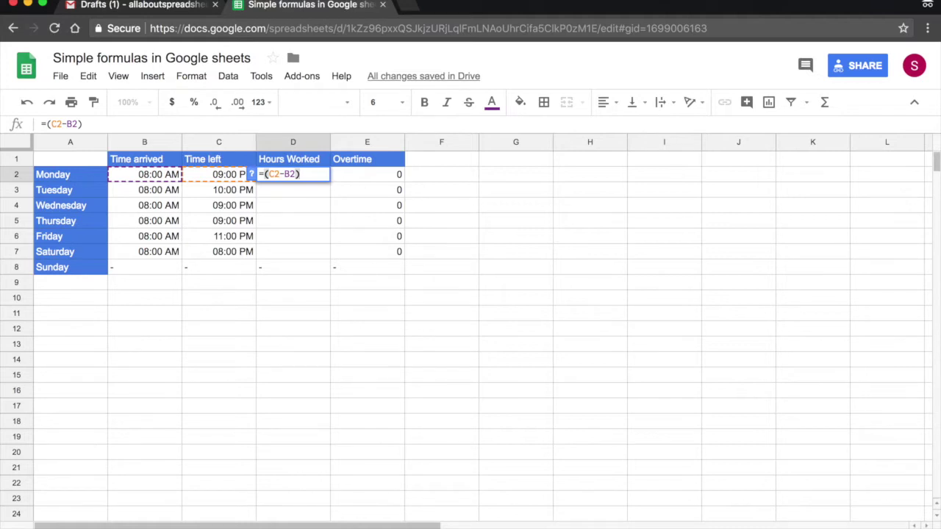
text(*24)
key(Return)
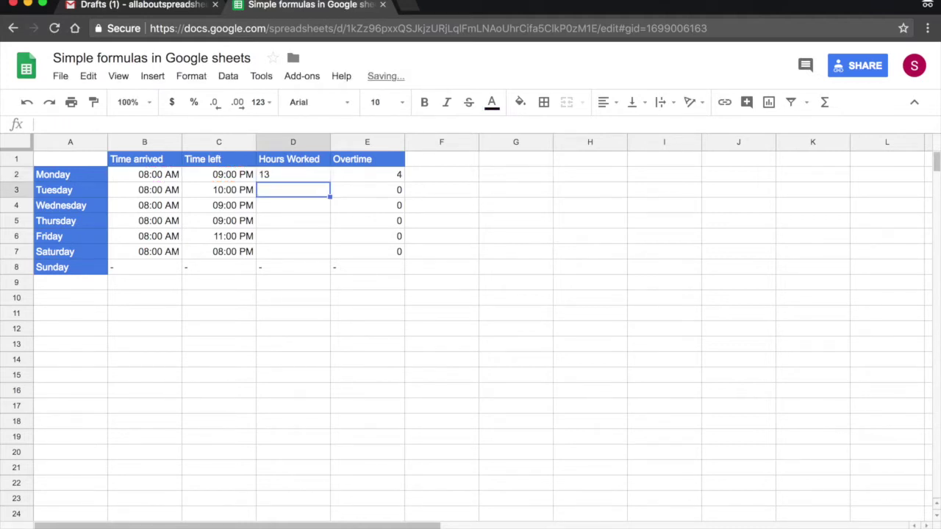
Fill the =(C2-B2)*24 formula from D2 down to D7, giving 14, 13, 13, 15 and 12 hours
click(326, 180)
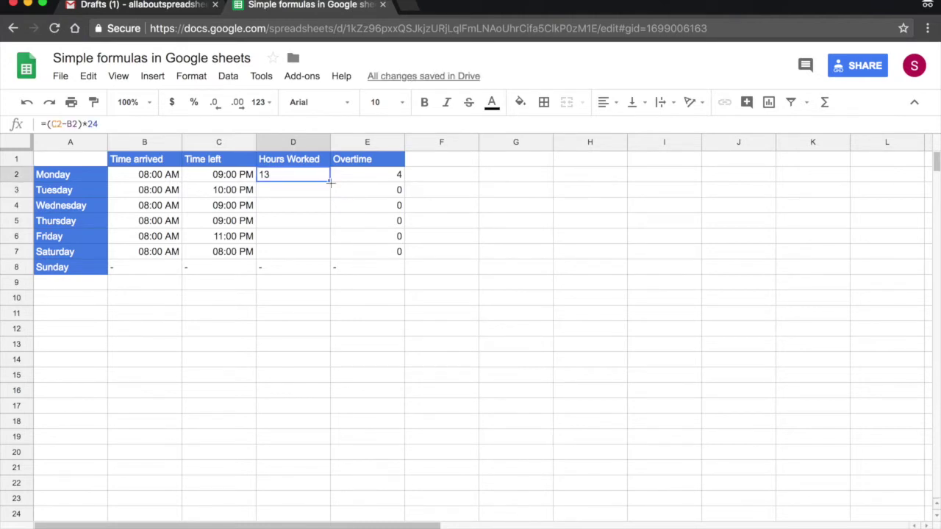
drag(330, 183, 330, 252)
click(332, 252)
Check each day's Hours Worked formula in D2:D7 and the Overtime formula in E2
click(279, 177)
key(Down)
key(Down)
key(Down)
key(Down)
key(Down)
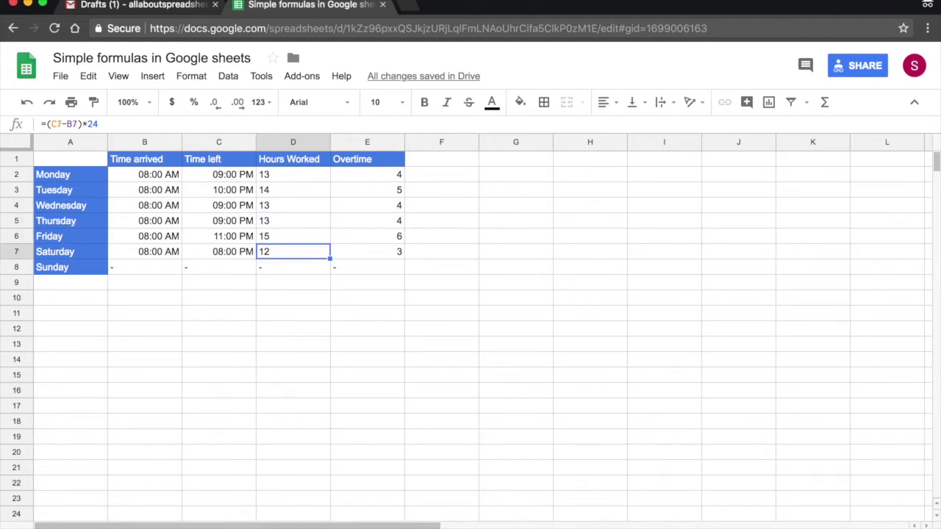
key(Up)
key(Up)
key(Up)
key(Up)
key(Up)
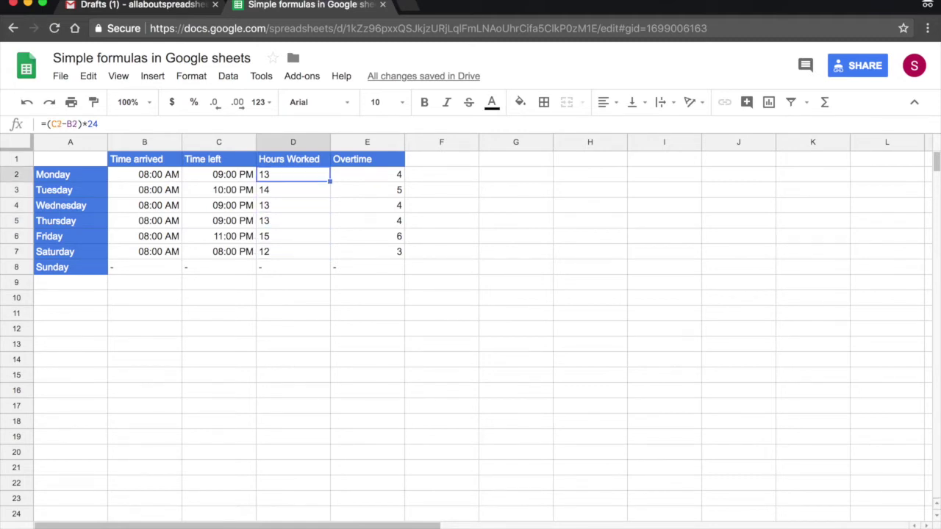
key(Right)
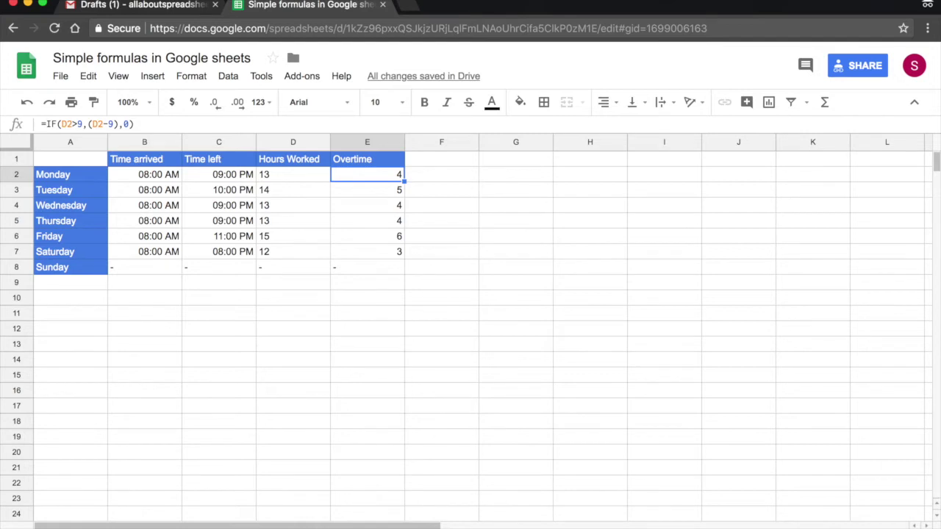